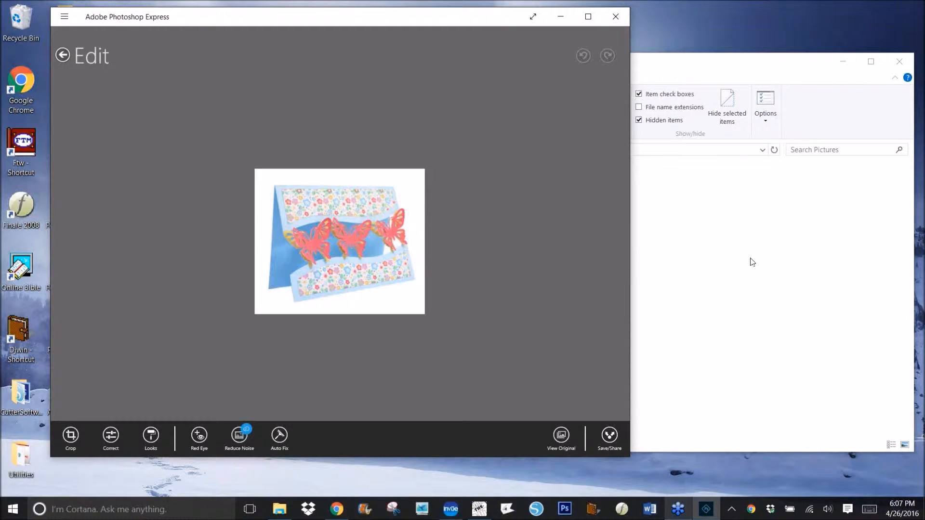
Step: Switch to Make The Cut! and add a page named New Page to the ButterfliesEdgeCard project
click(480, 509)
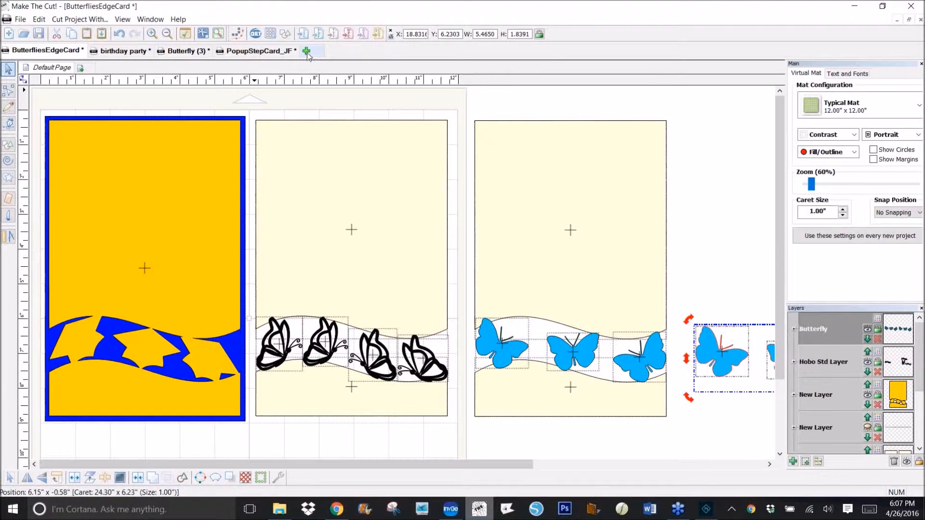
mouse_move(192, 234)
mouse_down()
mouse_move(192, 217)
mouse_move(192, 235)
mouse_up()
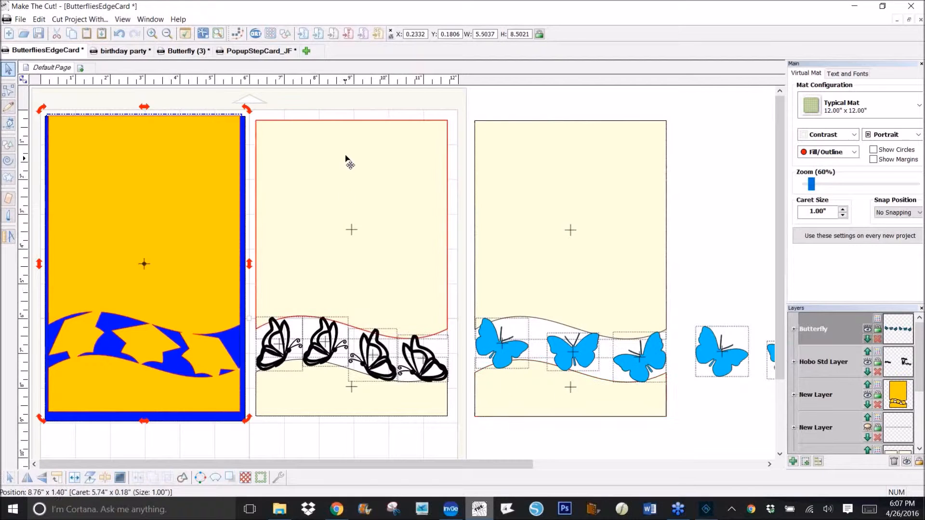
click(82, 71)
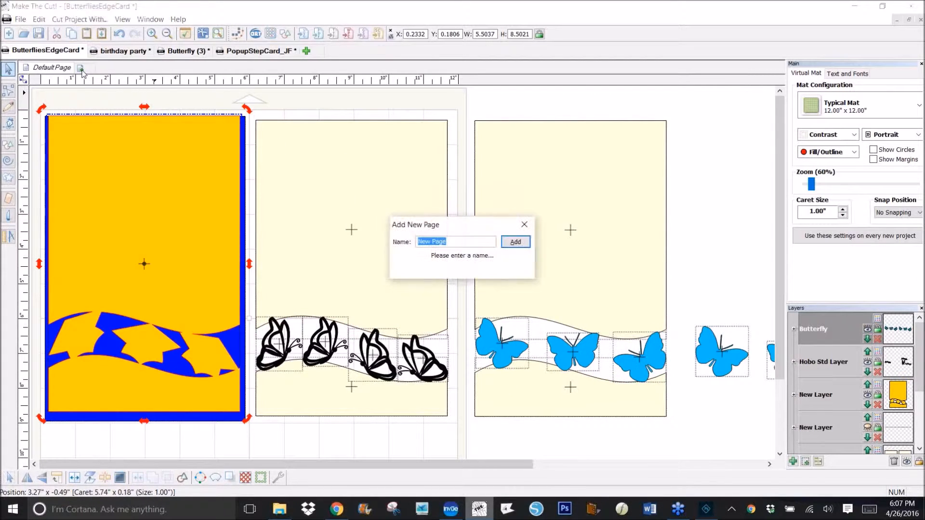
click(516, 242)
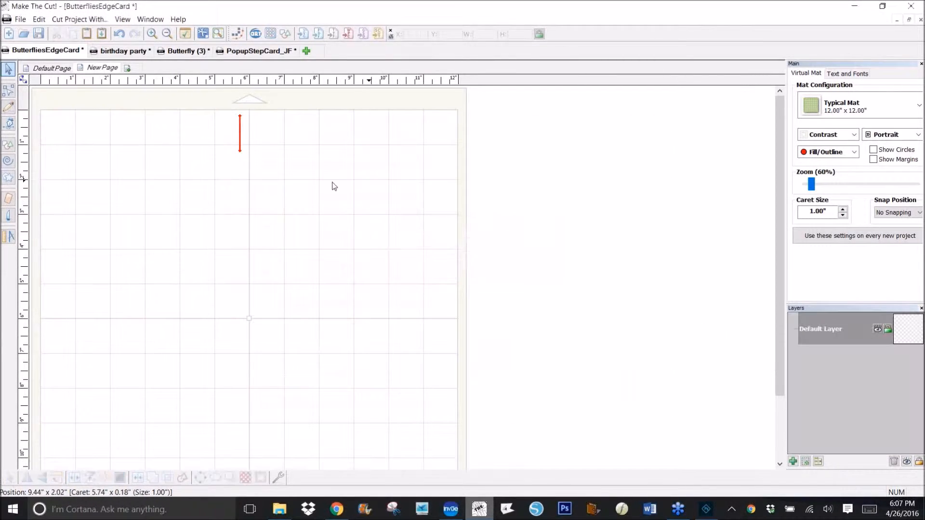
Step: Insert the basic Square (Polygons) shape near the mat's upper-left corner and set the mat color to Green
click(57, 150)
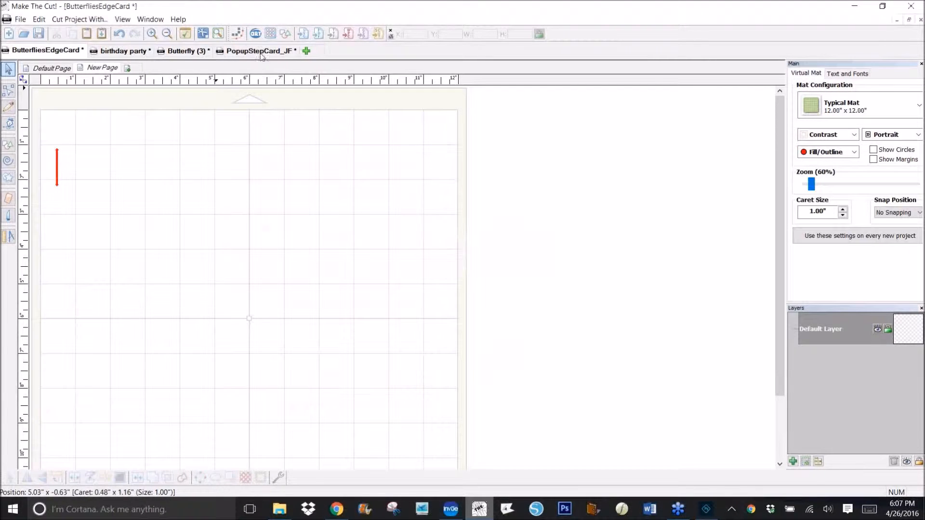
click(285, 36)
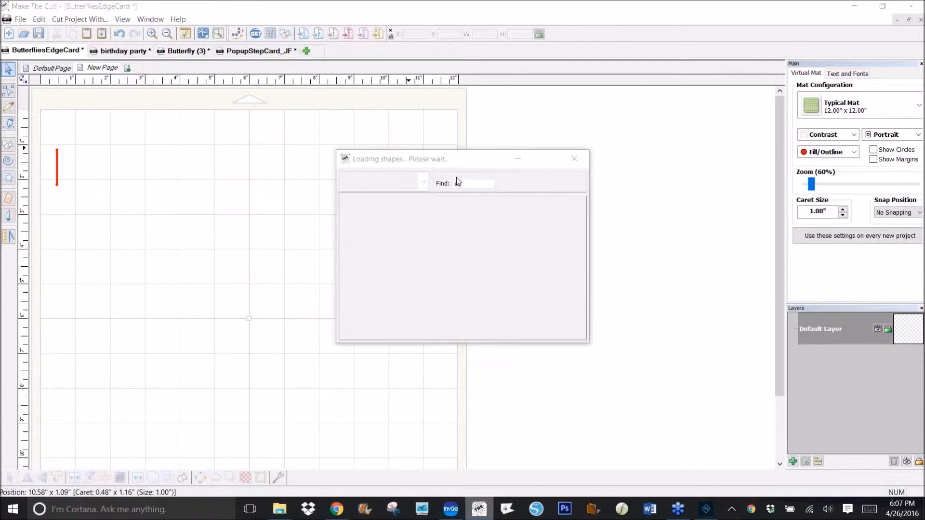
double_click(460, 183)
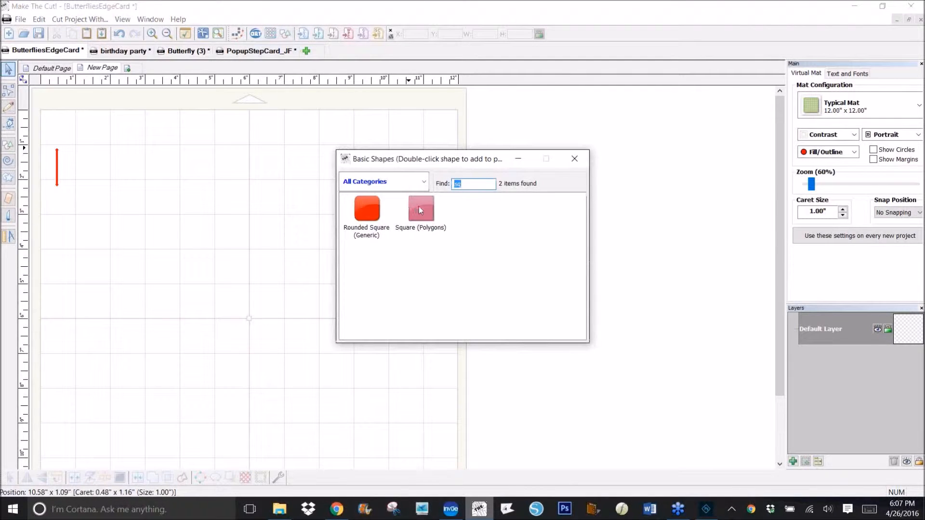
double_click(420, 207)
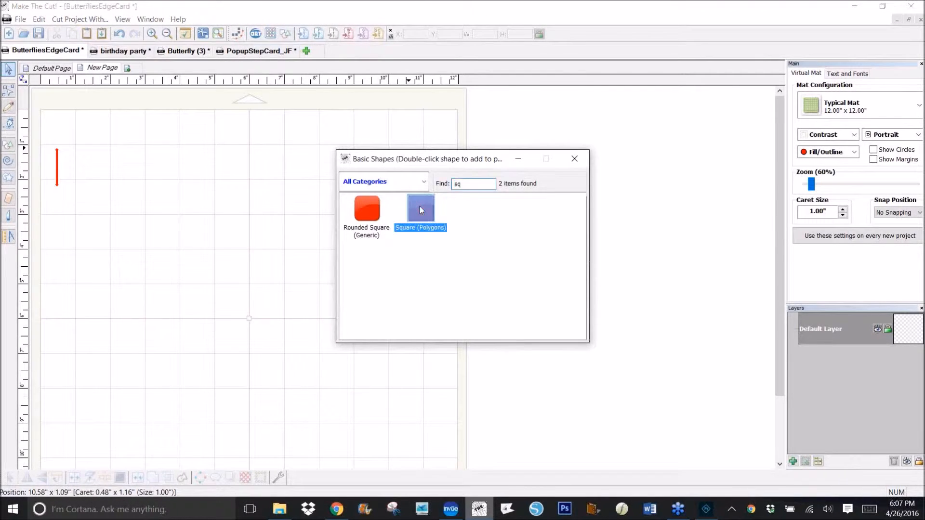
click(575, 159)
click(854, 135)
click(827, 145)
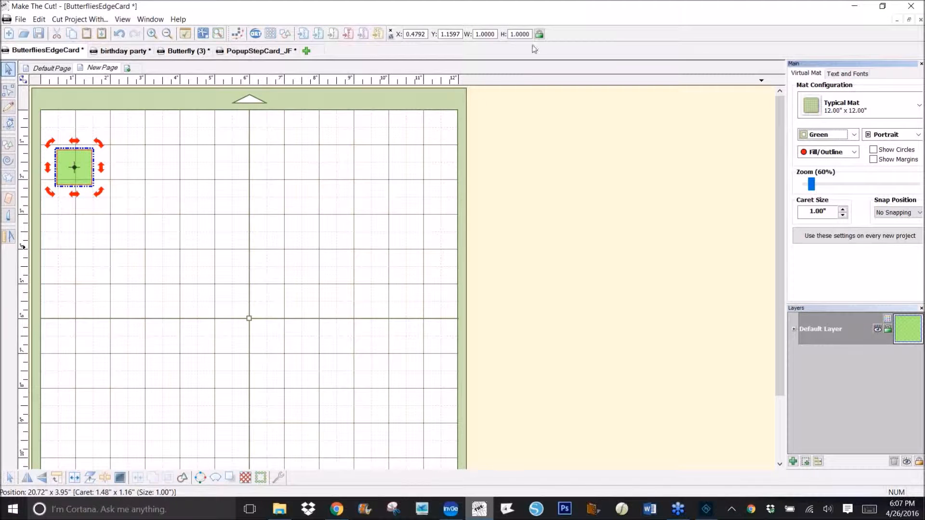
Step: Resize the square into a card base 5.5 inches wide and 8.5 inches high
click(496, 34)
drag(497, 34, 475, 40)
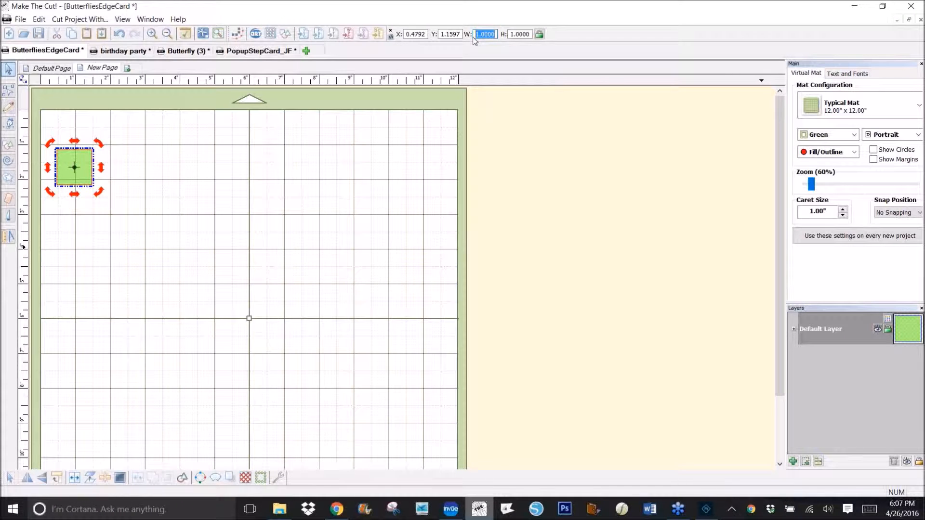
text(5.5)
key(Tab)
text(8.)
key(Return)
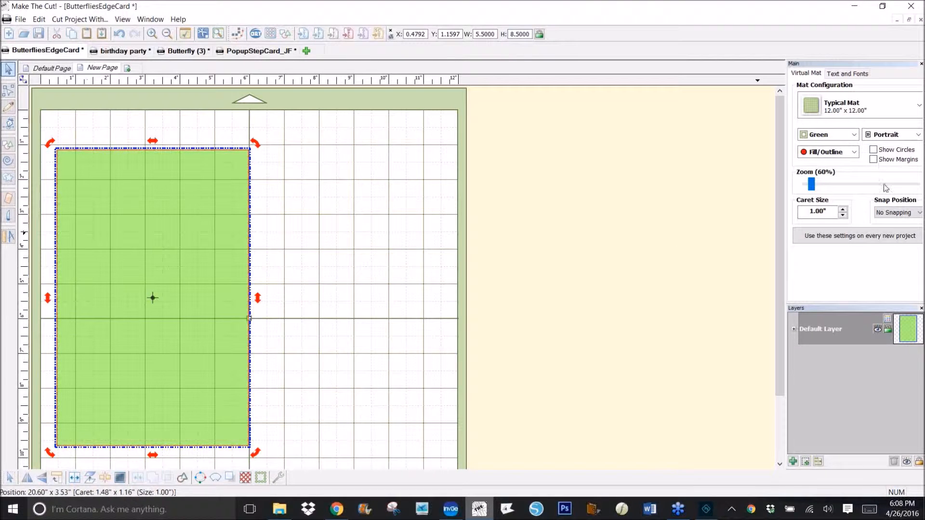
Step: Set snapping to 1/4 Inch and move the card base to X 3.25, Y 1.00, centered horizontally on the mat
click(893, 213)
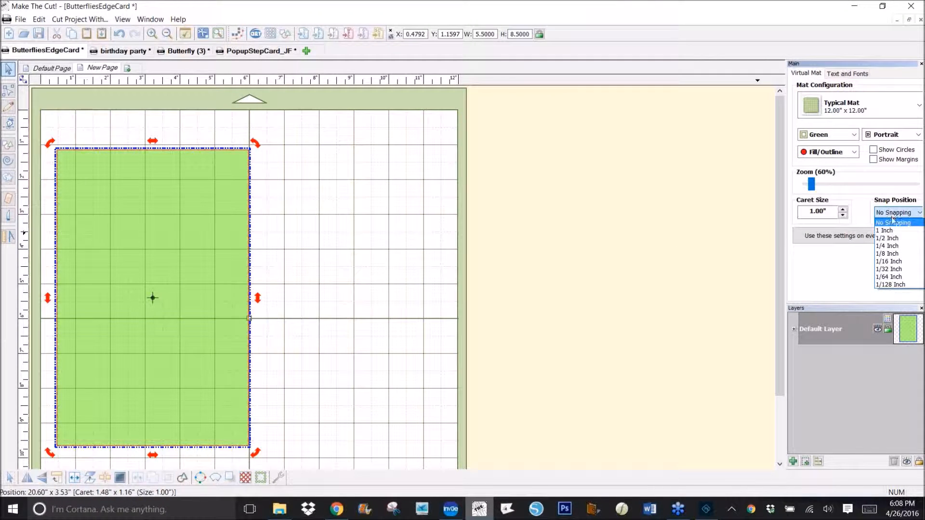
click(889, 246)
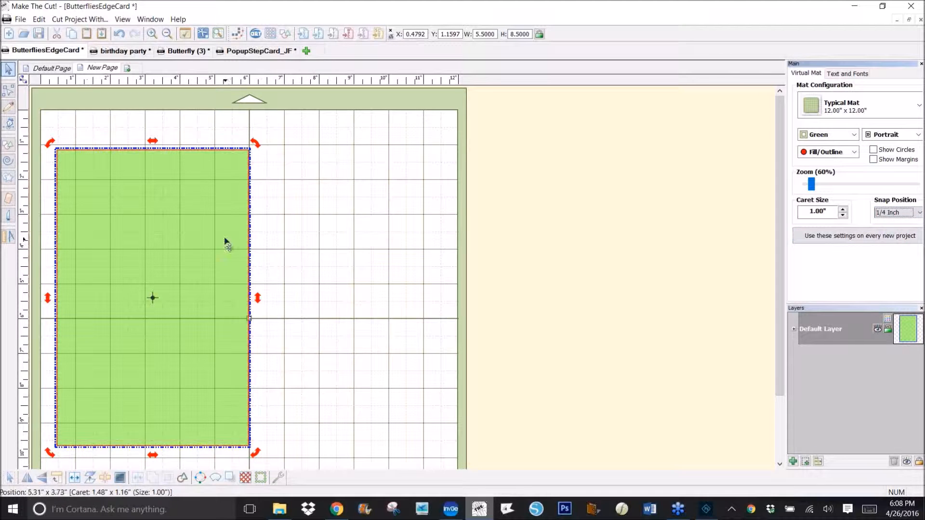
drag(156, 300, 250, 291)
click(428, 297)
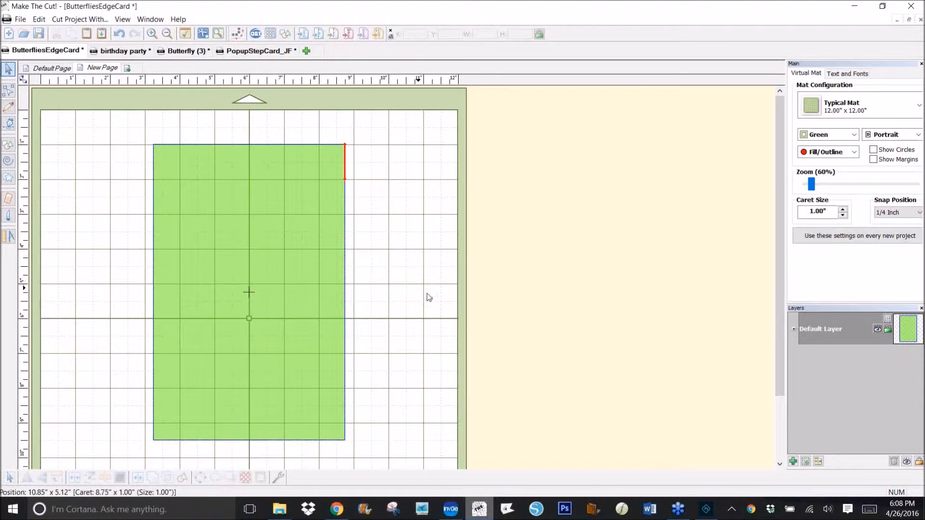
Step: Add a new layer and draw a straight 5.5-inch fold line across the card base at about Y 4.75
drag(776, 290, 774, 308)
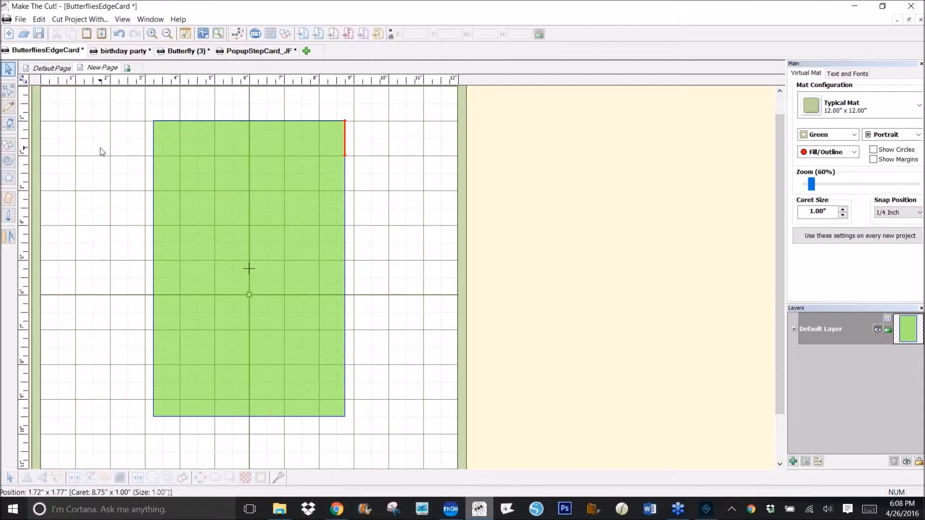
click(793, 462)
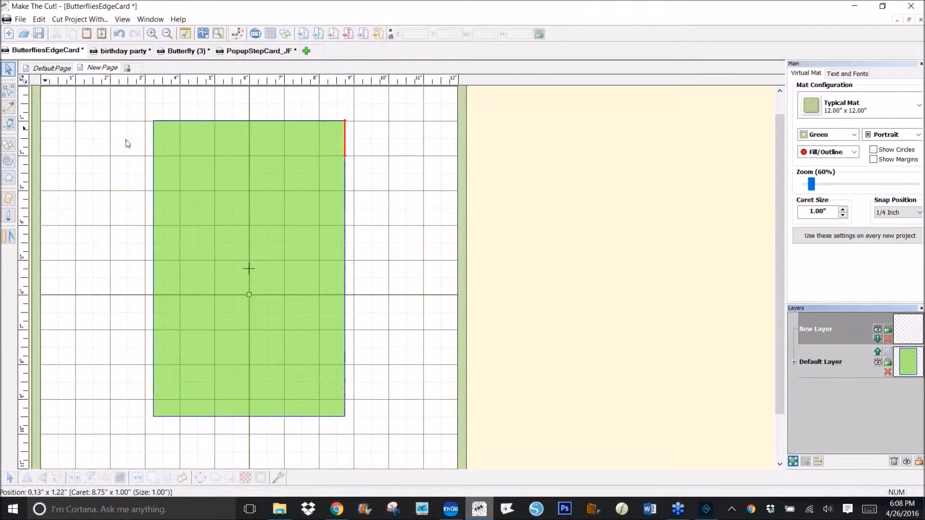
click(9, 126)
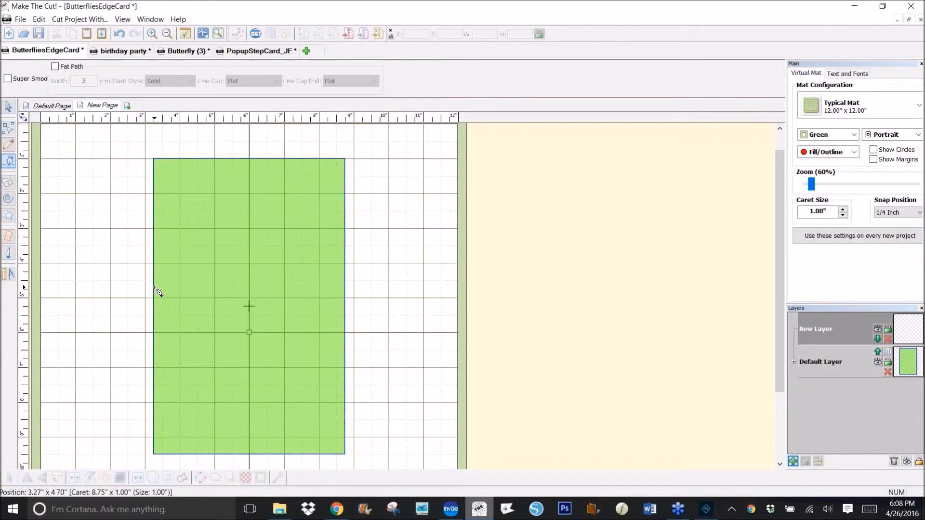
click(345, 289)
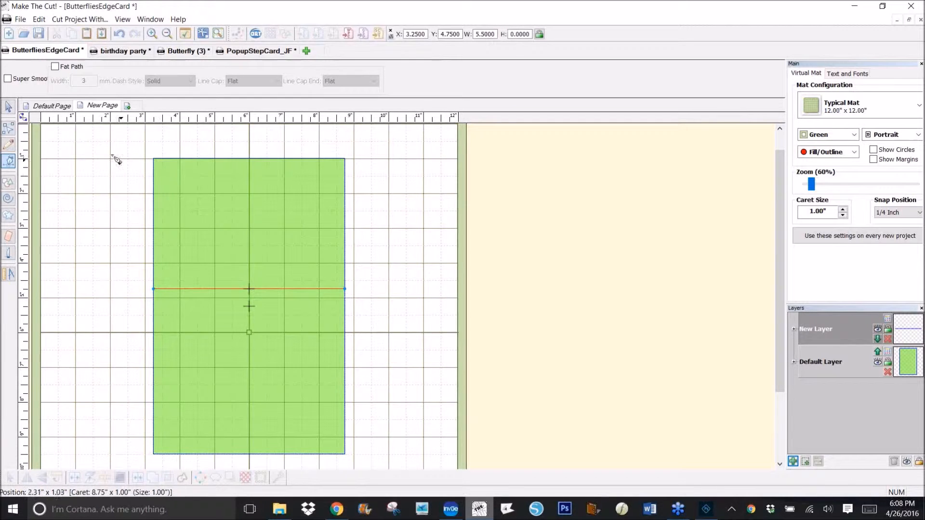
Step: Select the card base with its fold line and move both down to Y 1.75, centering the card on the mat
click(9, 108)
drag(87, 110, 394, 447)
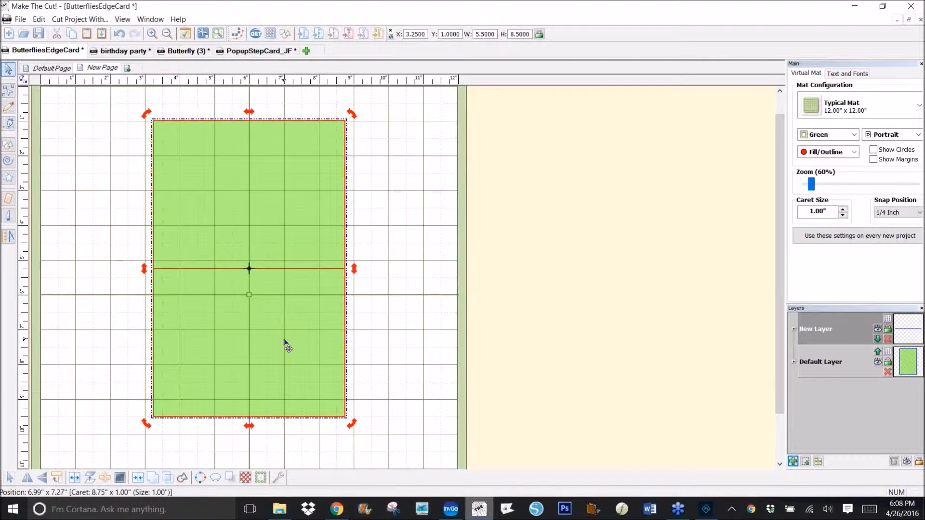
drag(284, 345, 285, 371)
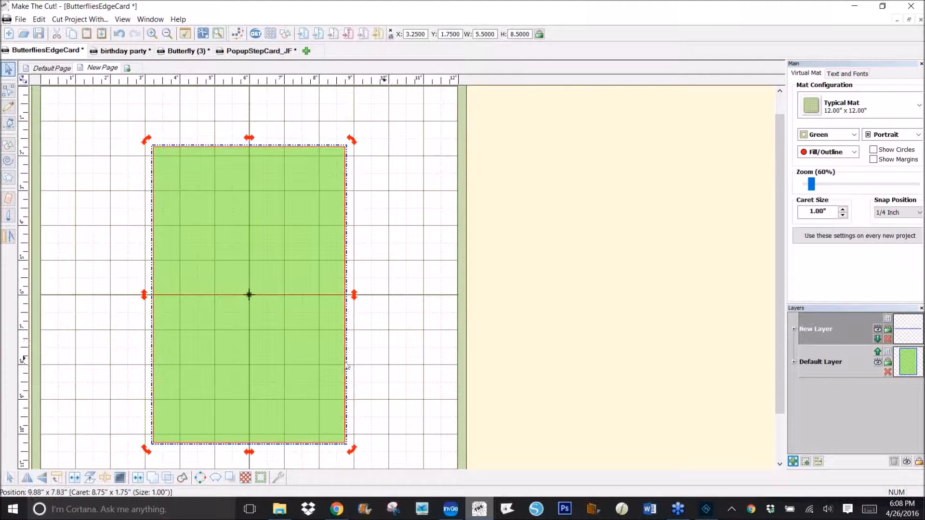
scroll(495, 320, down, 3)
click(426, 322)
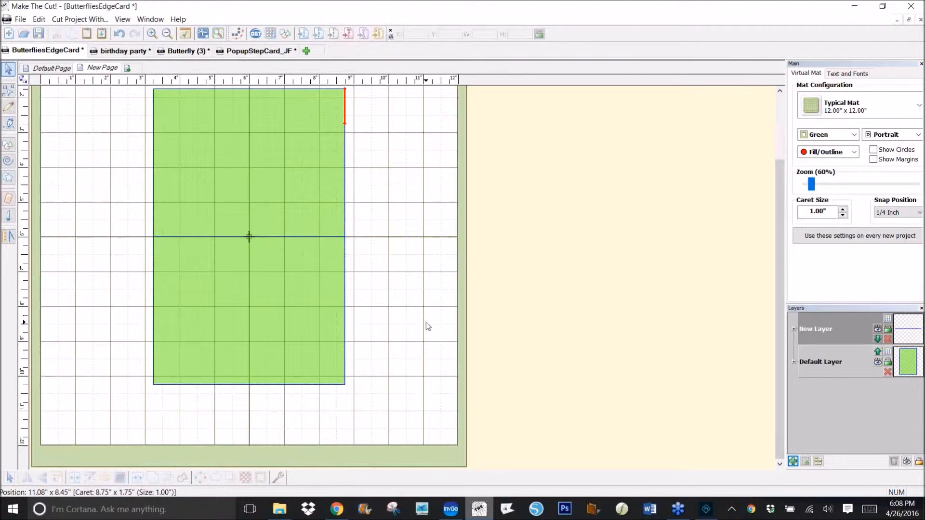
click(889, 320)
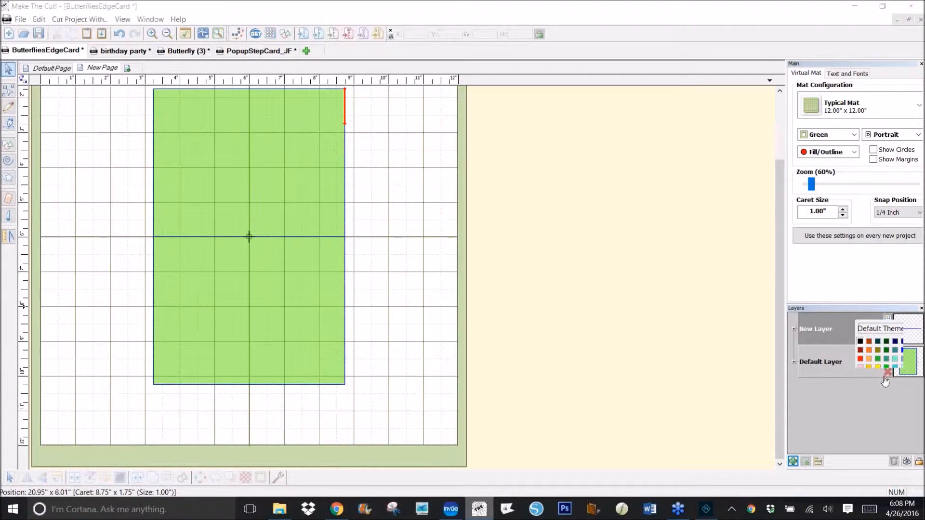
click(888, 320)
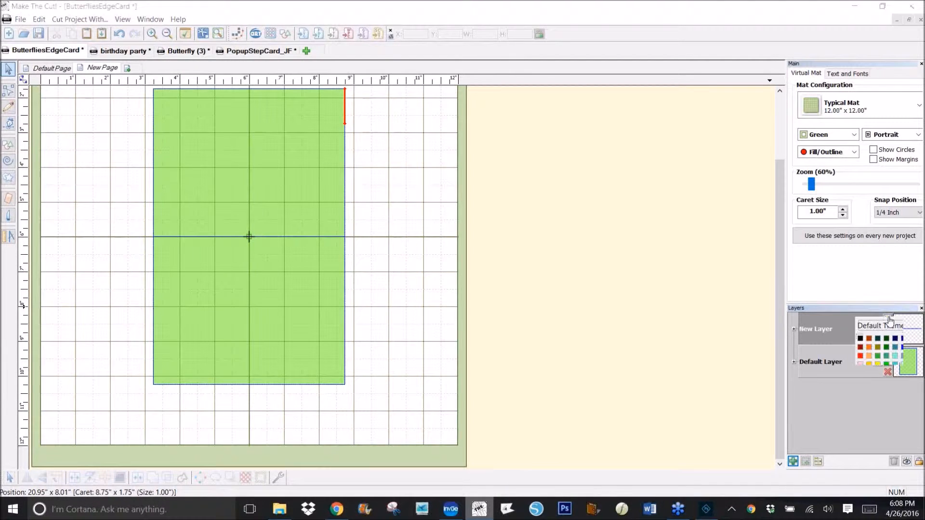
click(879, 381)
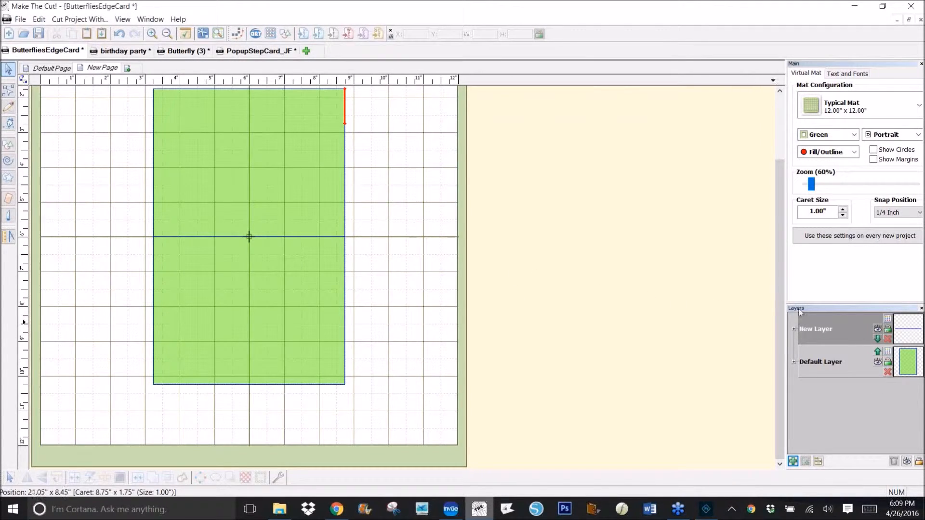
Step: Give the fold line's layer a new dashed line style with 0.06-inch dashes and 0.16-inch spaces
drag(827, 309, 641, 288)
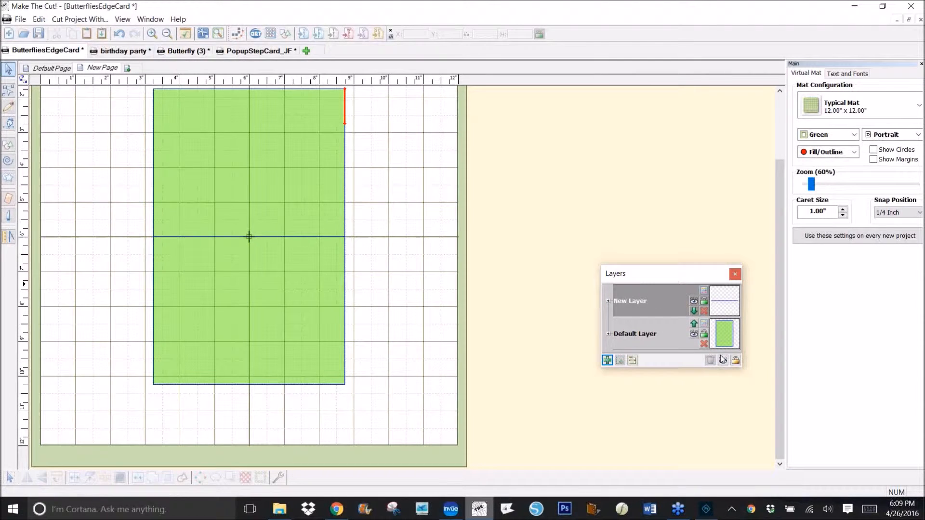
click(704, 290)
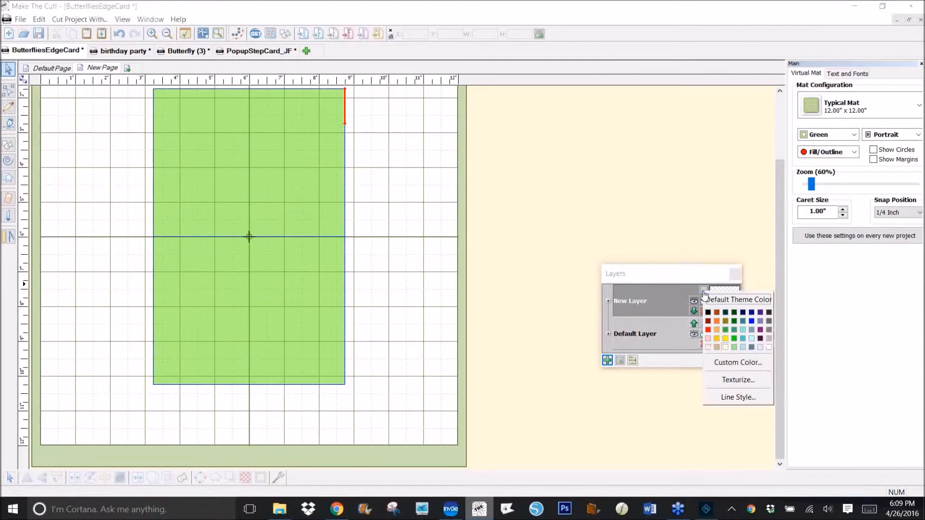
click(737, 397)
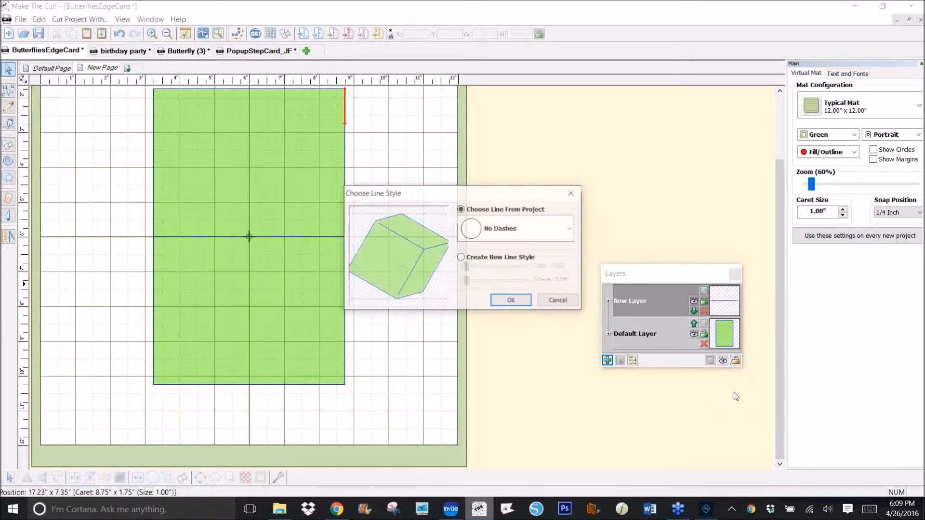
click(464, 258)
drag(467, 281, 473, 283)
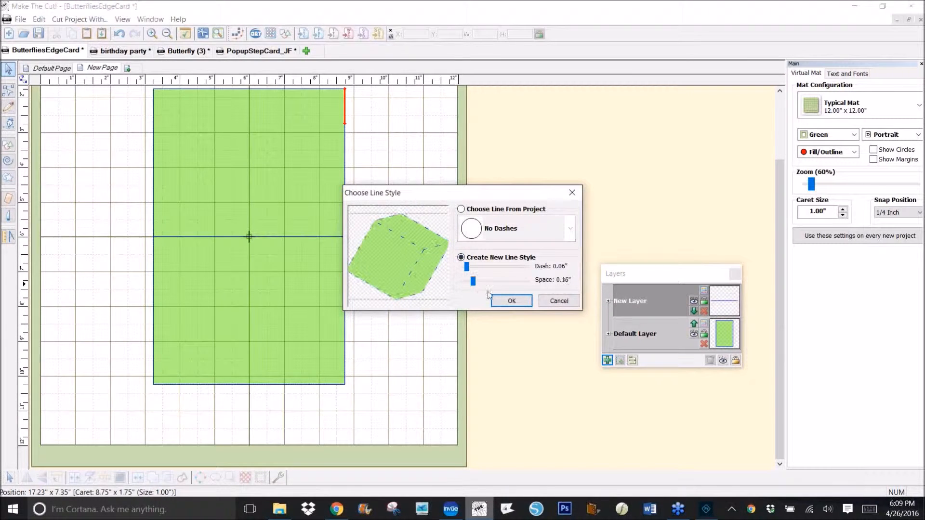
click(505, 303)
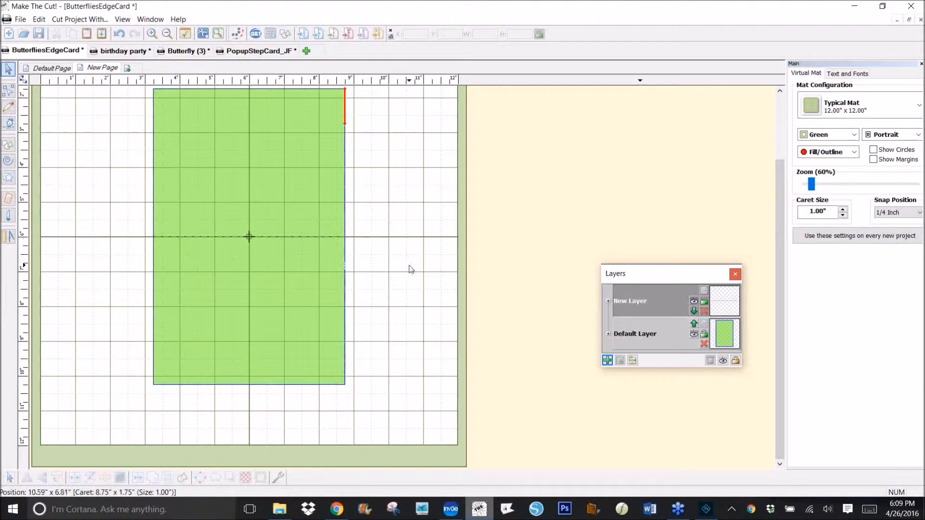
drag(678, 276, 866, 272)
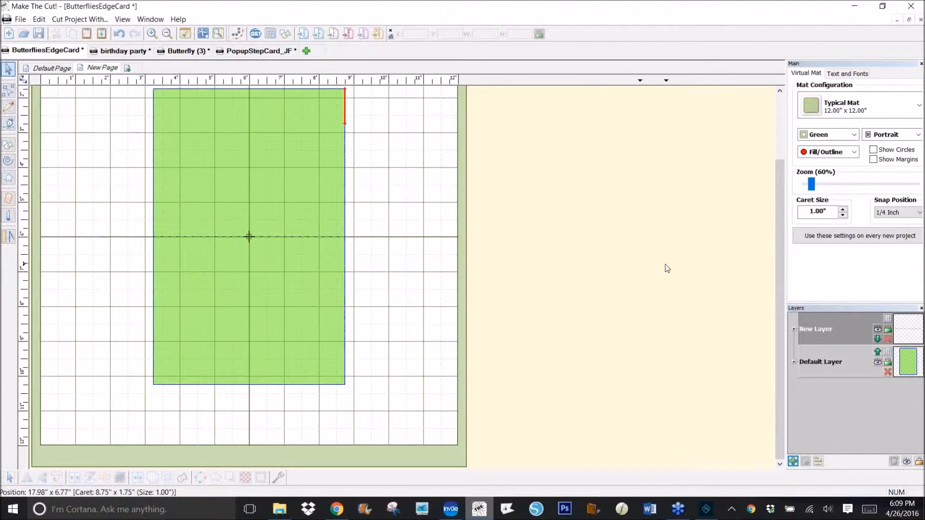
click(878, 332)
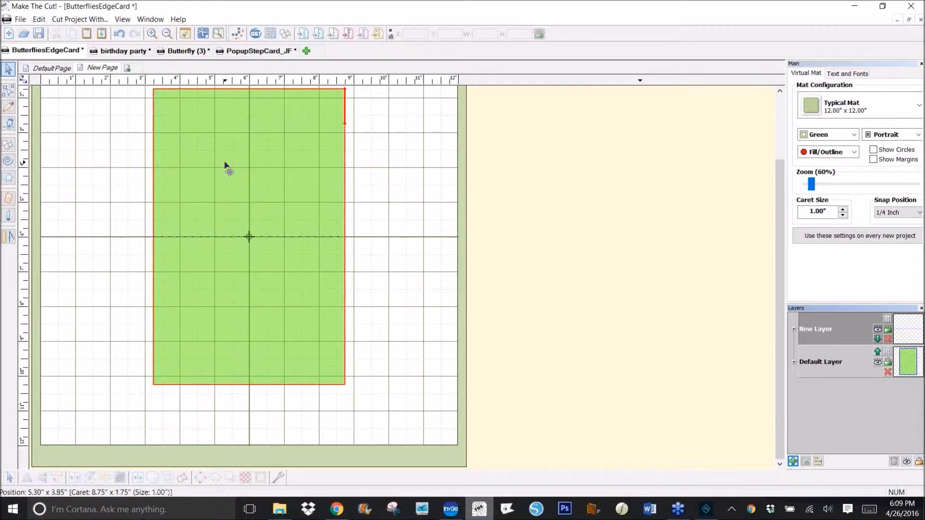
Step: Add another new layer and draw a straight 5.5-inch line across the card base at Y 7.5, below the fold
click(793, 461)
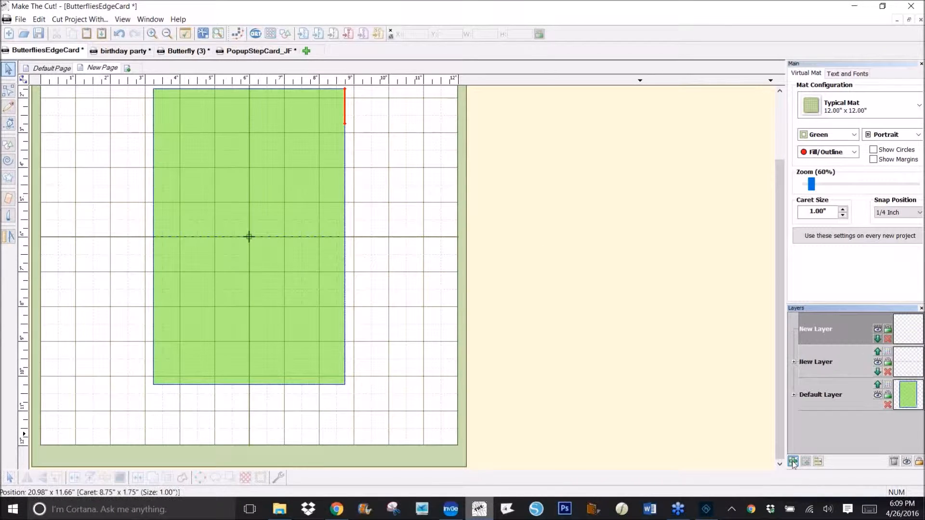
click(8, 126)
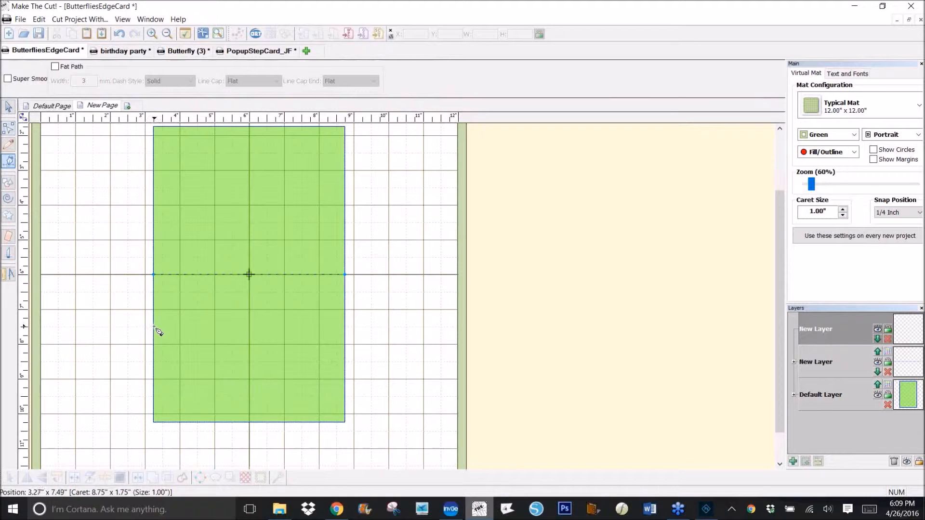
click(153, 327)
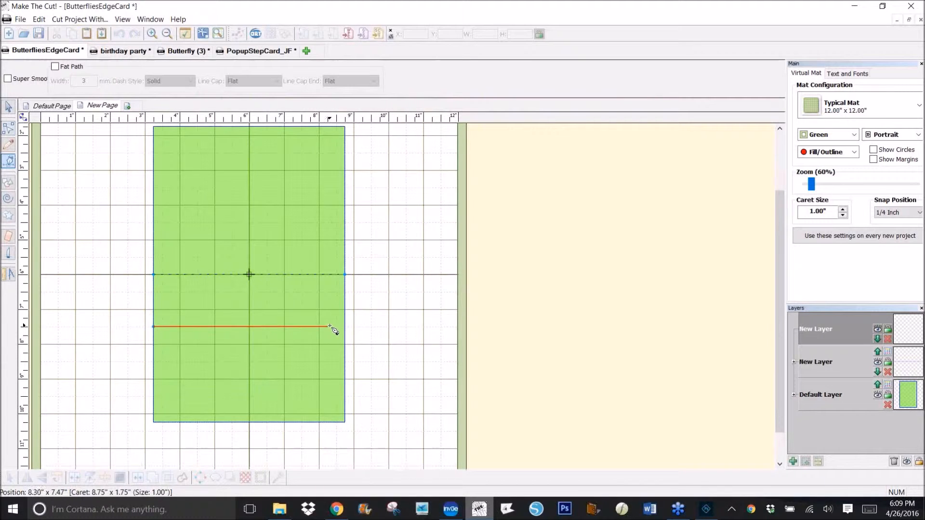
double_click(345, 327)
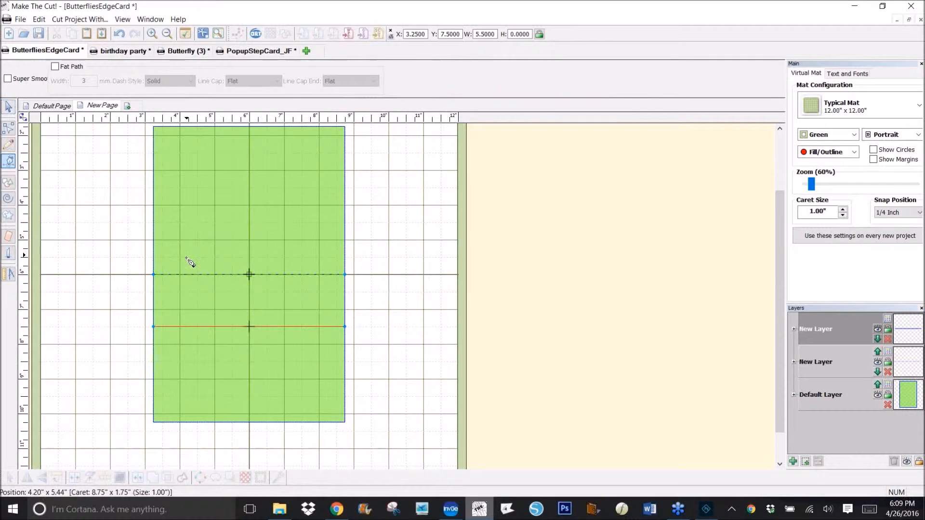
Step: Bend the straight line below the fold into a gentle S-wave, raising its left half and lowering its right half
drag(777, 343, 773, 377)
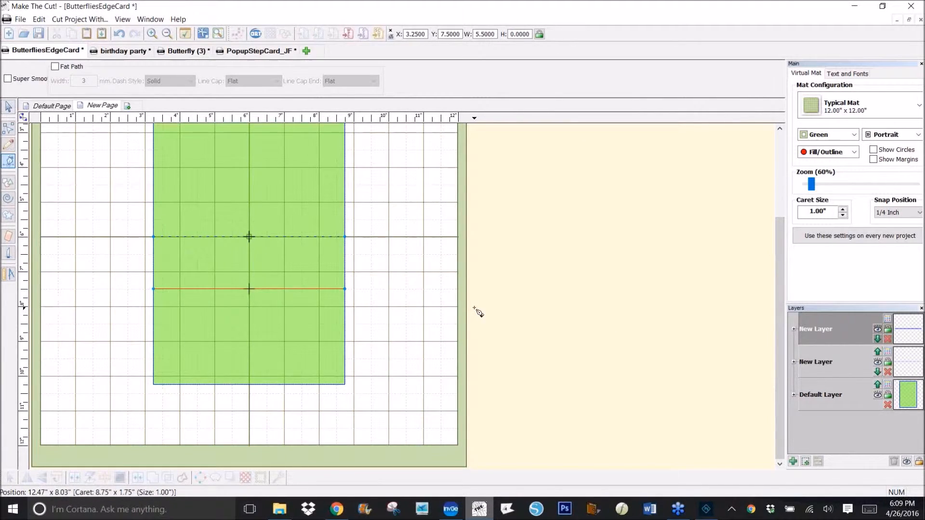
click(23, 118)
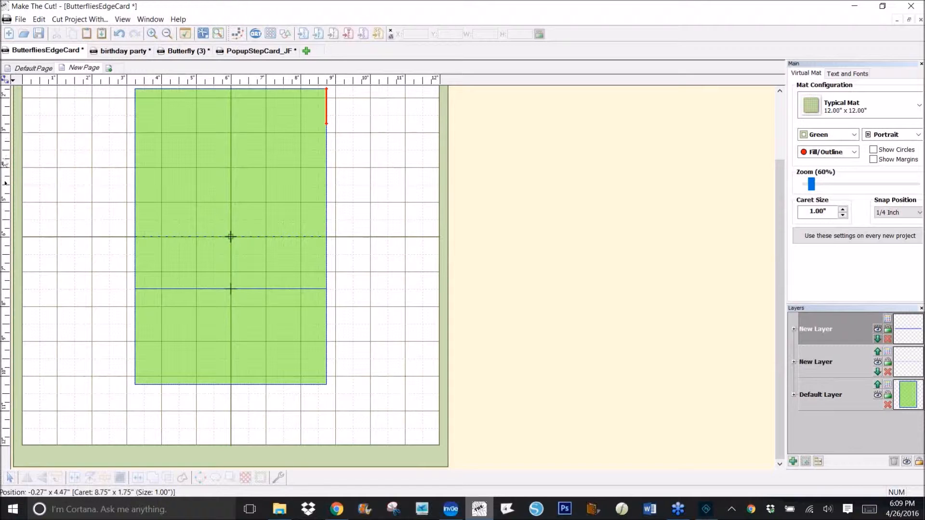
click(5, 81)
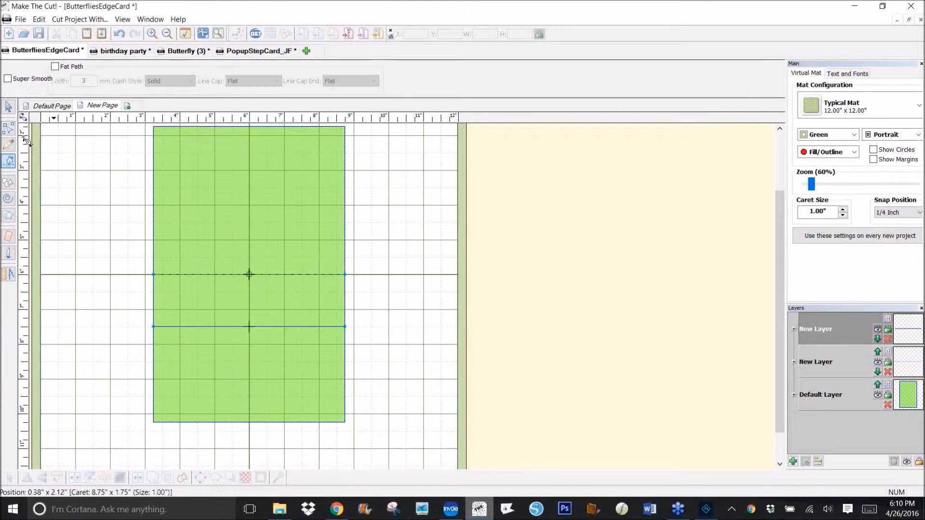
click(7, 129)
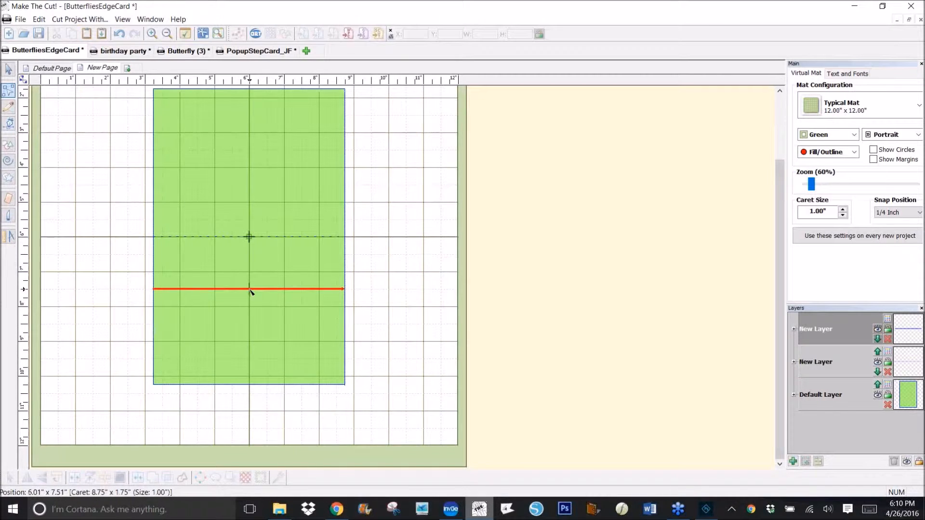
drag(200, 291, 200, 282)
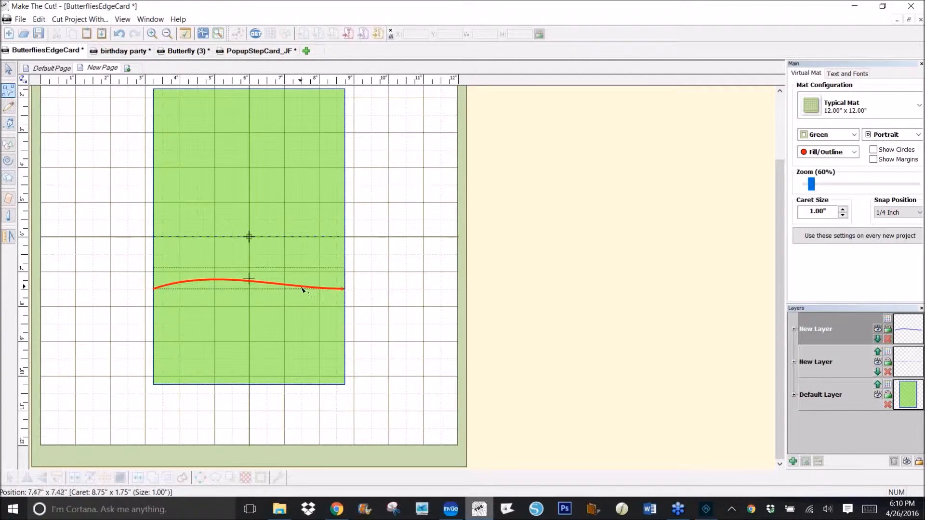
drag(298, 289, 299, 297)
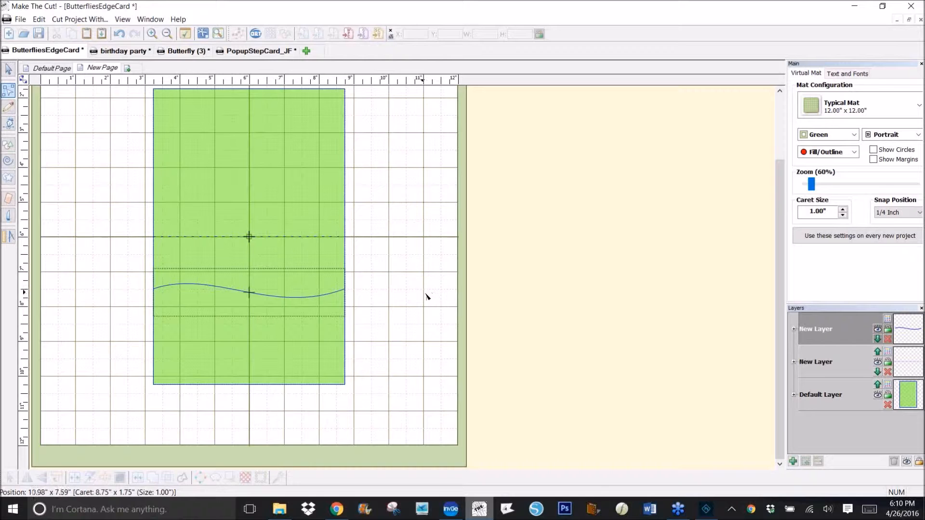
Step: Hide the card base layer, duplicate the wavy line and move the copy straight down to Y 8.0155
click(8, 71)
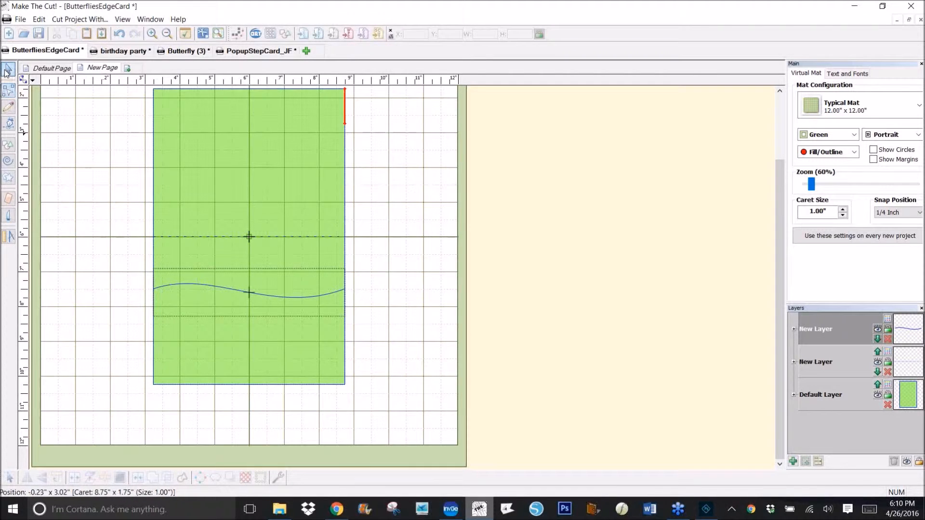
click(878, 398)
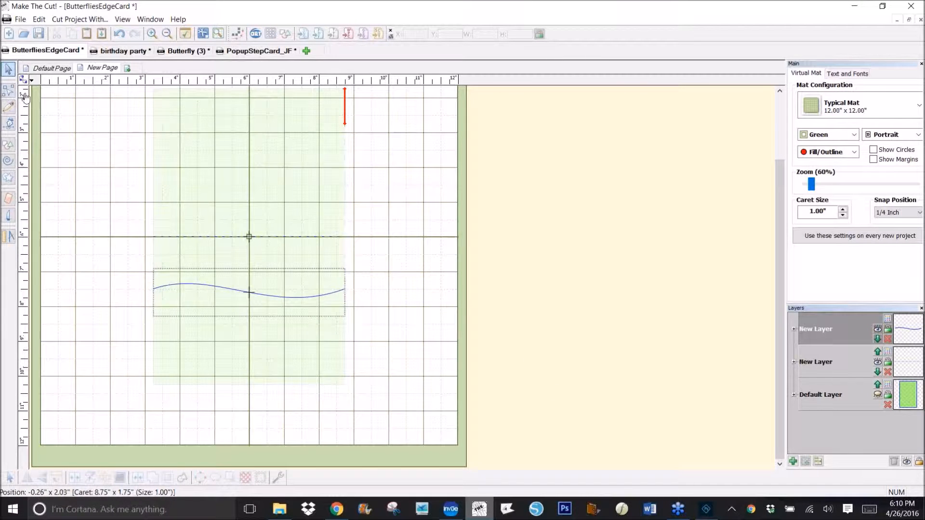
drag(401, 326, 53, 252)
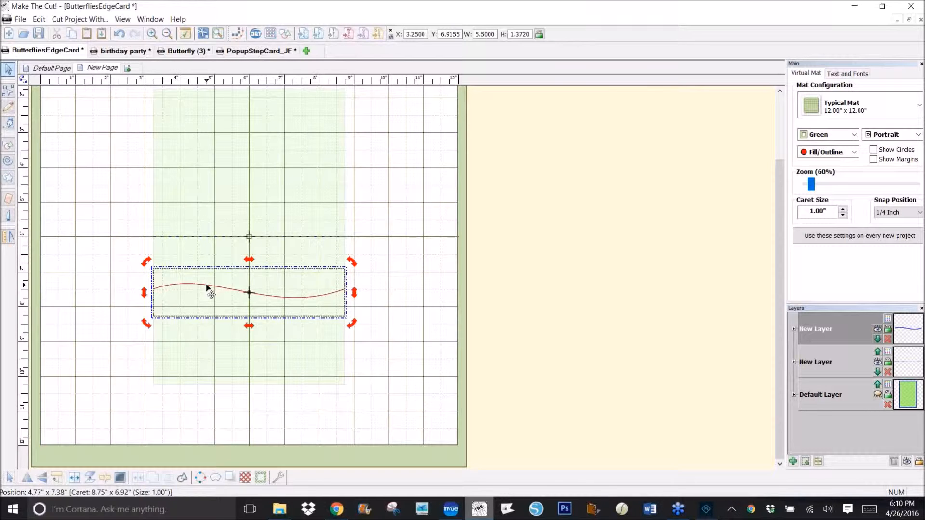
key(Down)
key(Down)
key(Down)
key(Down)
key(Down)
key(Down)
key(Down)
key(Down)
key(Down)
key(Down)
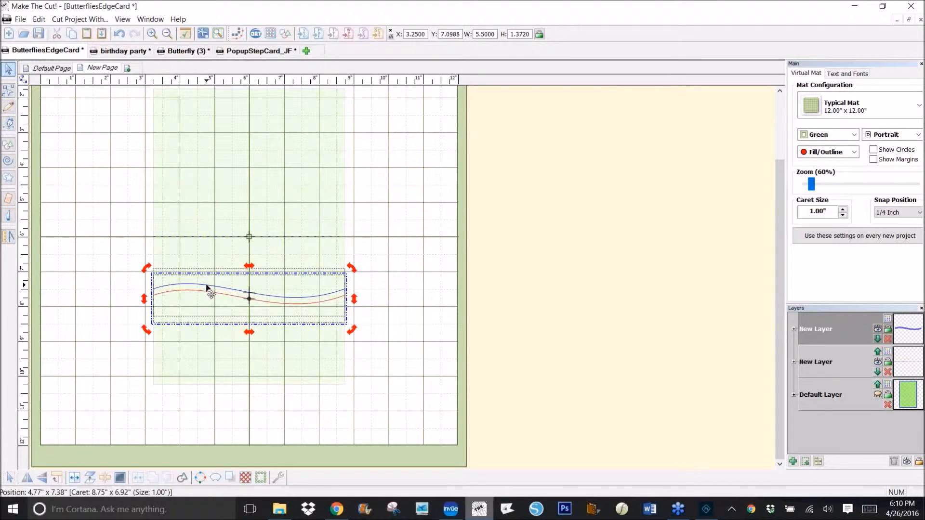
key(Down)
key(Down)
key(Down)
key(Down)
key(Down)
key(Down)
key(Down)
key(Down)
key(Down)
key(Down)
key(Down)
key(Down)
key(Down)
key(Down)
key(Down)
key(Down)
key(Down)
key(Down)
key(Down)
key(Down)
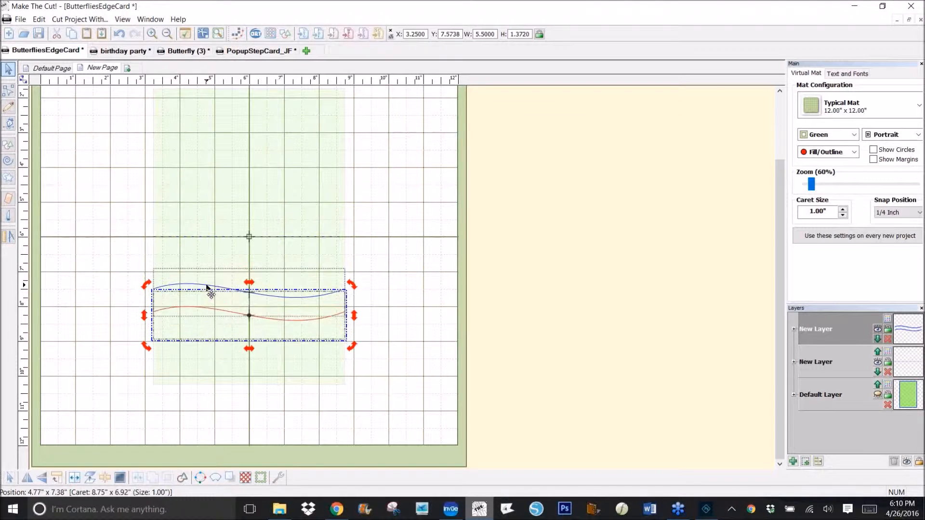
key(Down)
key(Down)
key(Down)
key(Down)
key(Down)
key(Down)
key(Down)
key(Down)
key(Down)
key(Down)
key(Down)
key(Down)
key(Down)
key(Down)
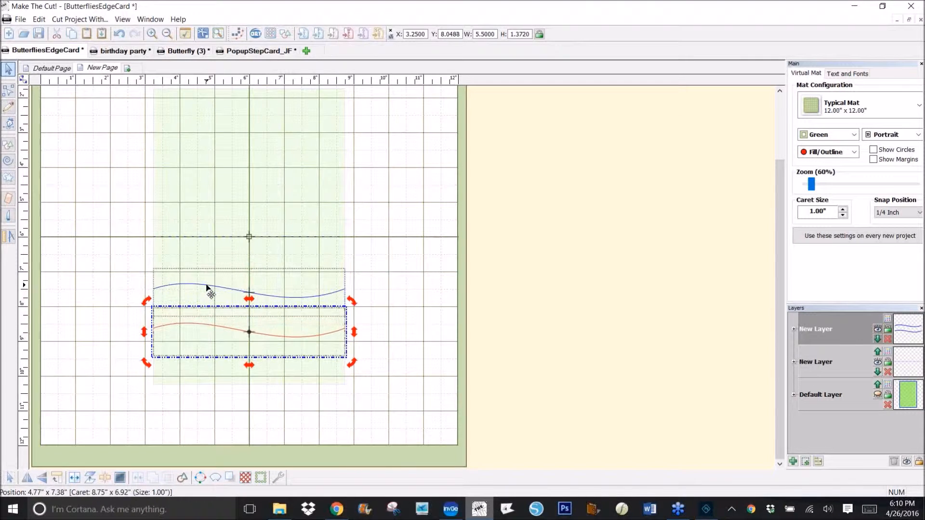
key(Up)
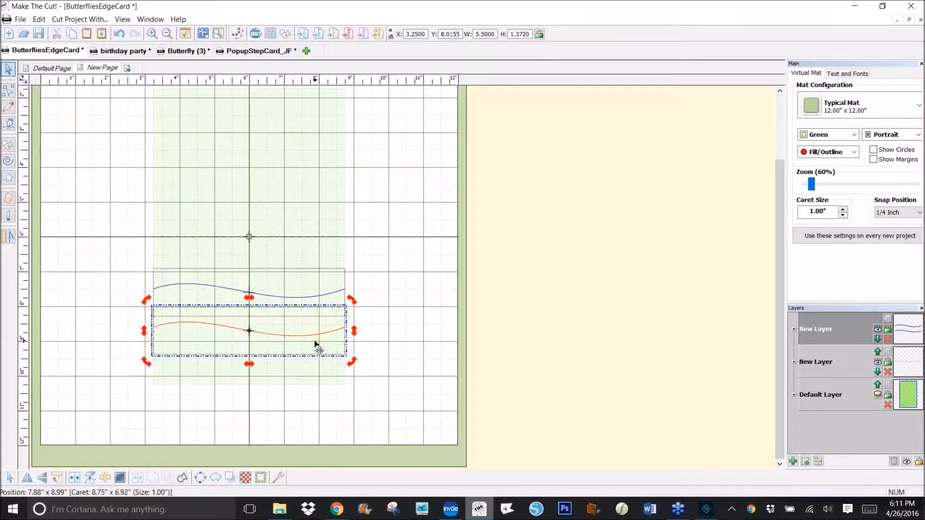
Step: Show the card base layer again and nudge the upper wavy line up to Y 6.6905
click(879, 395)
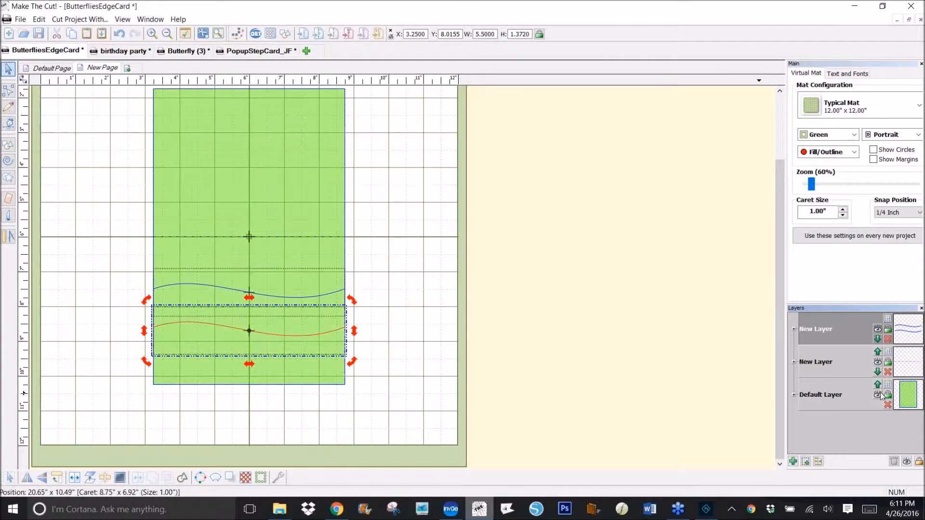
click(438, 354)
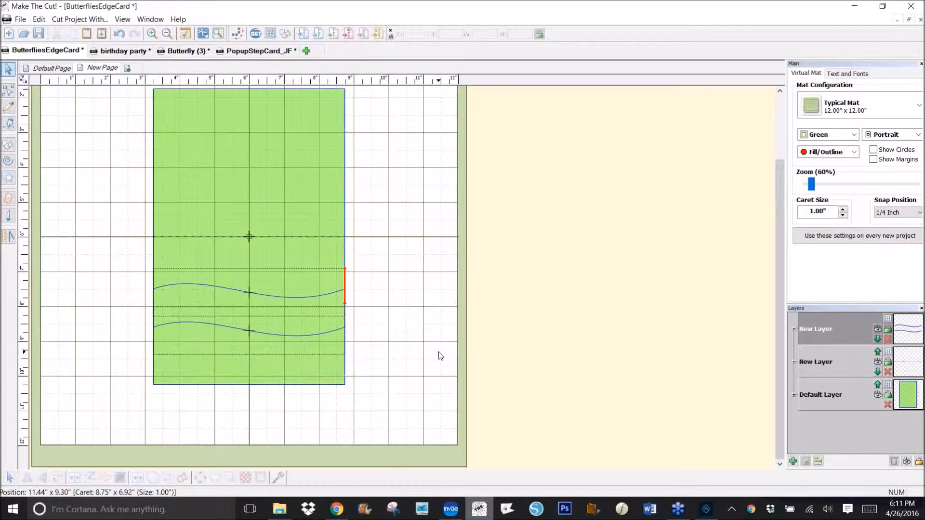
click(261, 297)
key(Up)
key(Up)
key(Up)
key(Up)
key(Up)
key(Up)
key(Up)
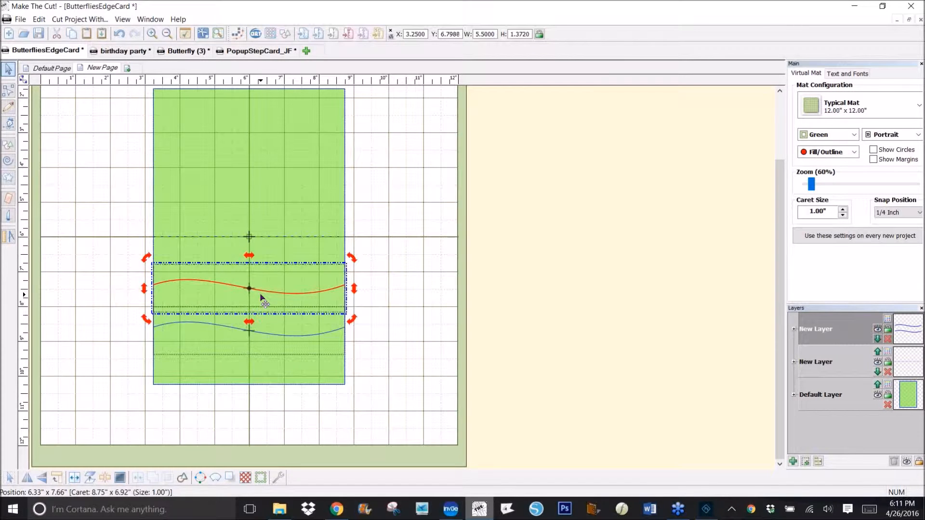
key(Up)
key(Up)
key(Up)
key(Up)
key(Up)
key(Up)
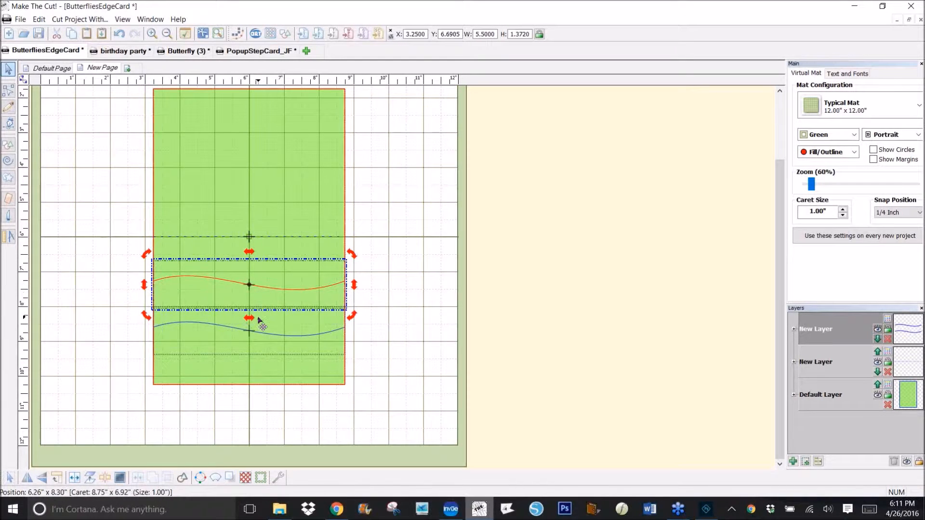
Step: Select both wavy lines together and nudge them down the card to Y 6.7778
drag(384, 344, 113, 263)
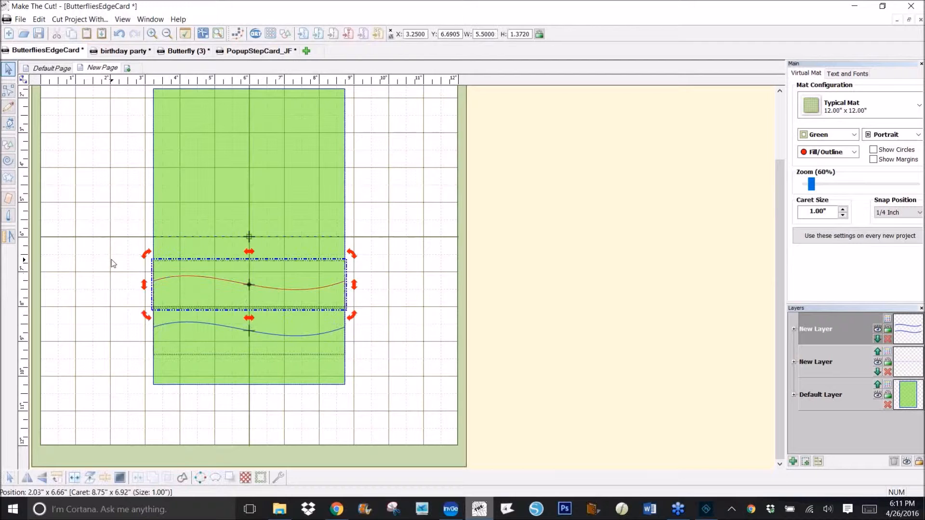
drag(403, 373, 80, 262)
key(Down)
key(Down)
key(Down)
key(Down)
key(Down)
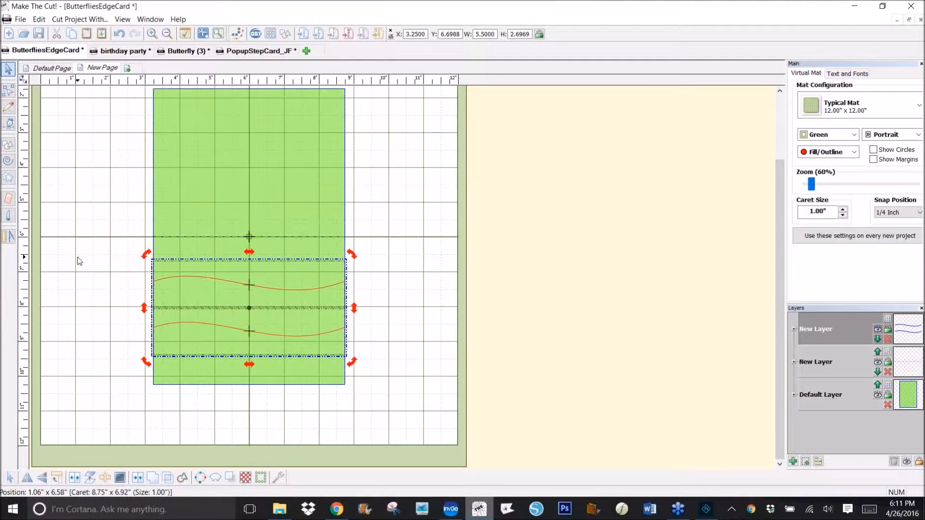
key(Down)
key(Down)
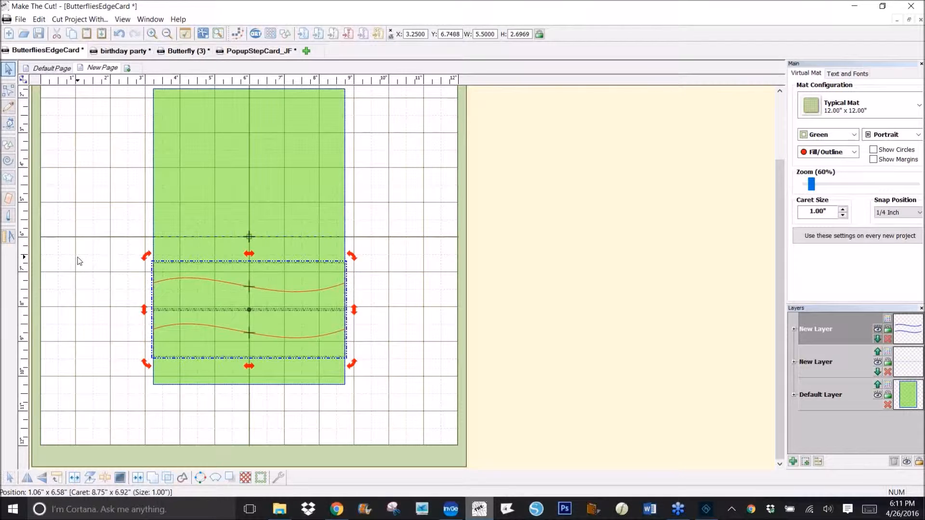
key(Down)
key(Down)
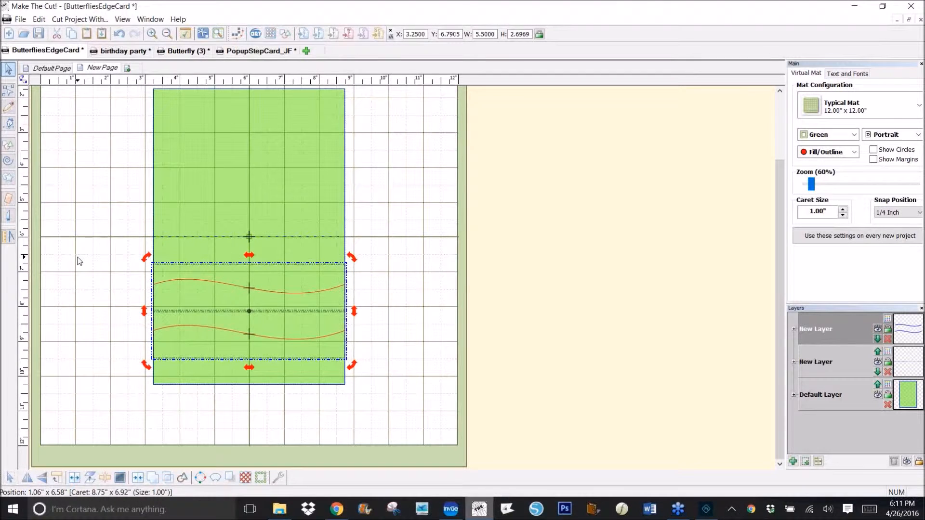
key(Up)
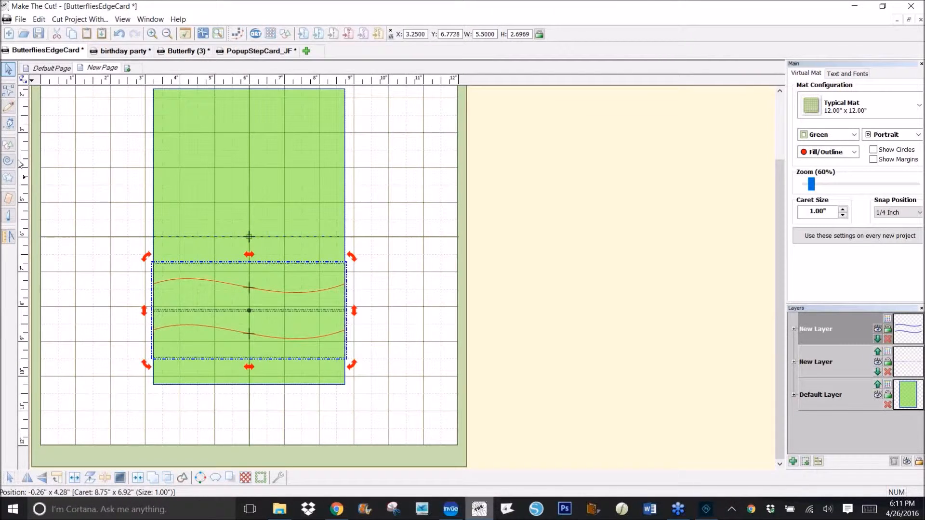
click(427, 292)
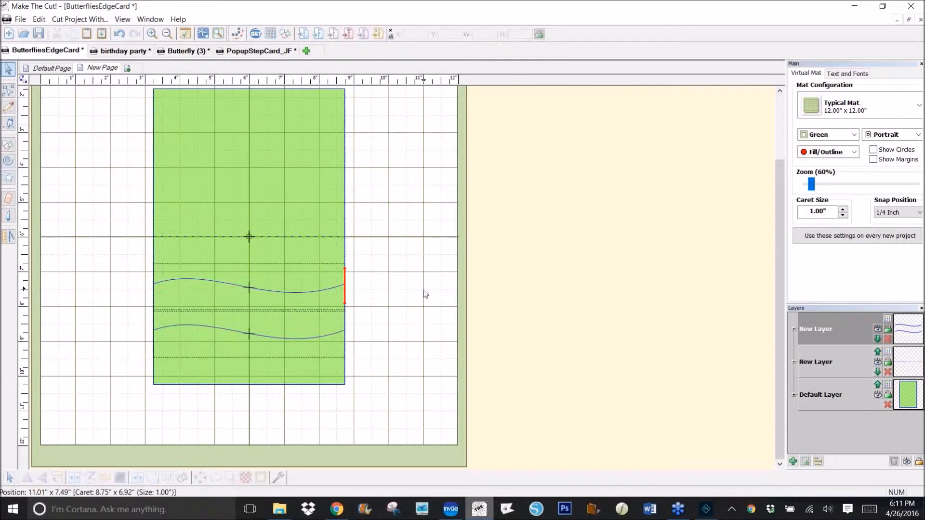
Step: Connect the two wavy lines' matching ends at both card edges to form a closed wavy band
click(9, 124)
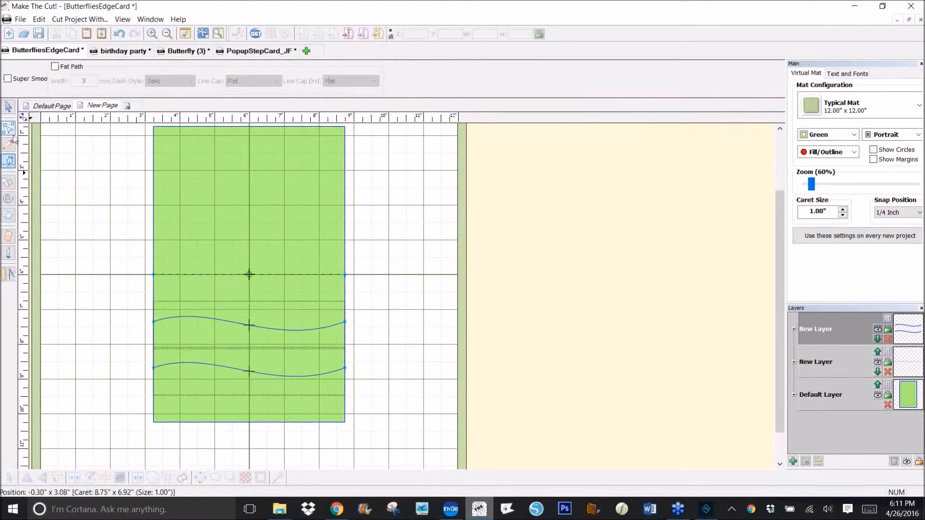
click(153, 321)
click(155, 368)
click(344, 323)
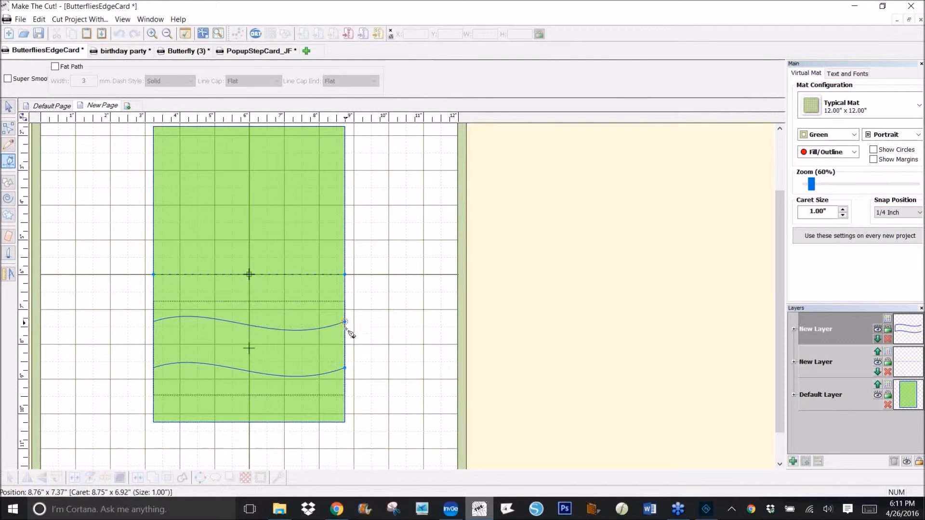
click(345, 369)
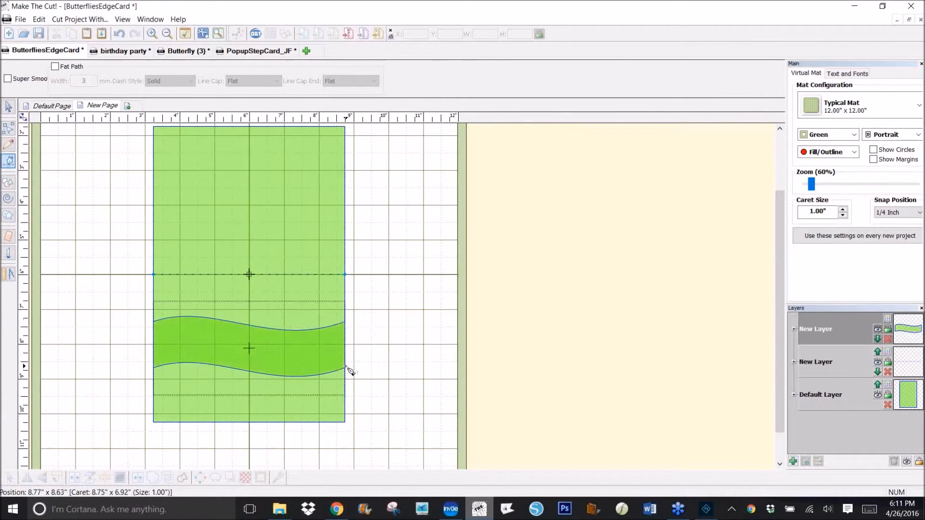
click(8, 106)
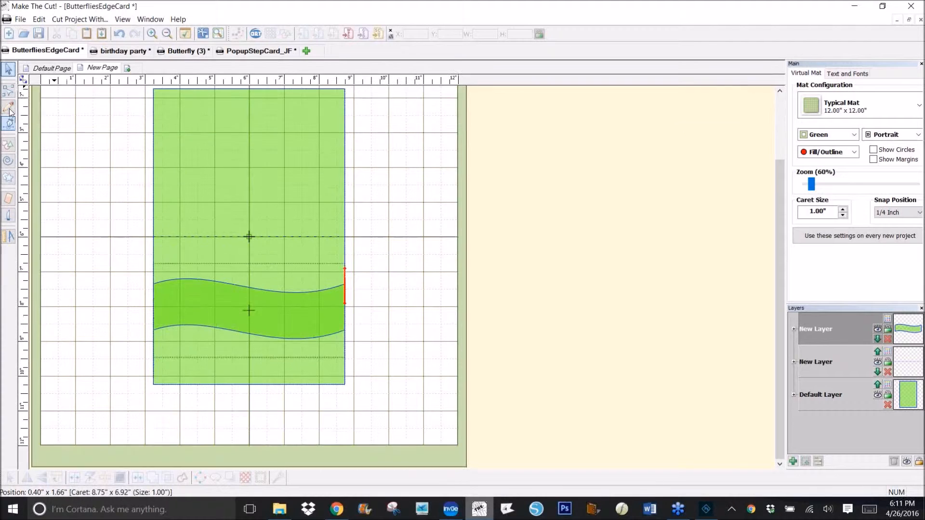
click(205, 291)
click(355, 309)
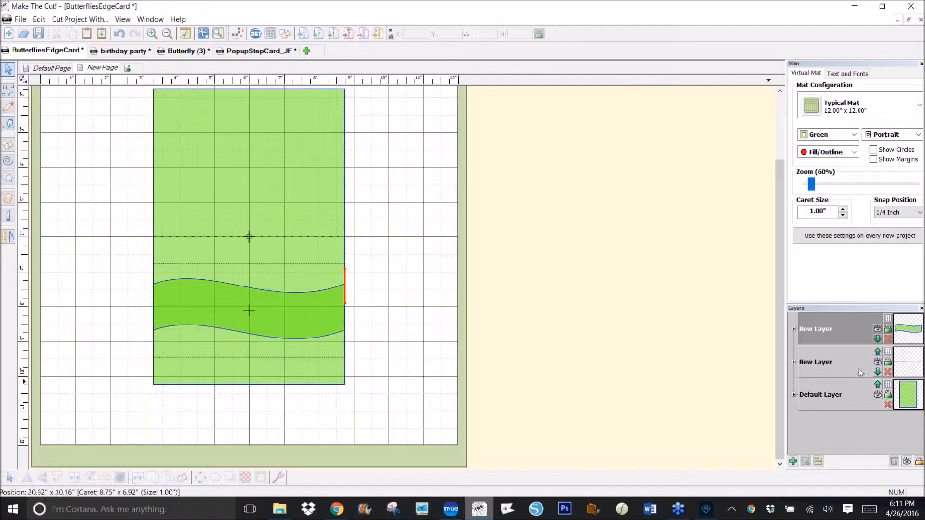
Step: Hide the fold line's layer and cut the wavy band out of the card base using a B-A Difference Boolean join
click(878, 364)
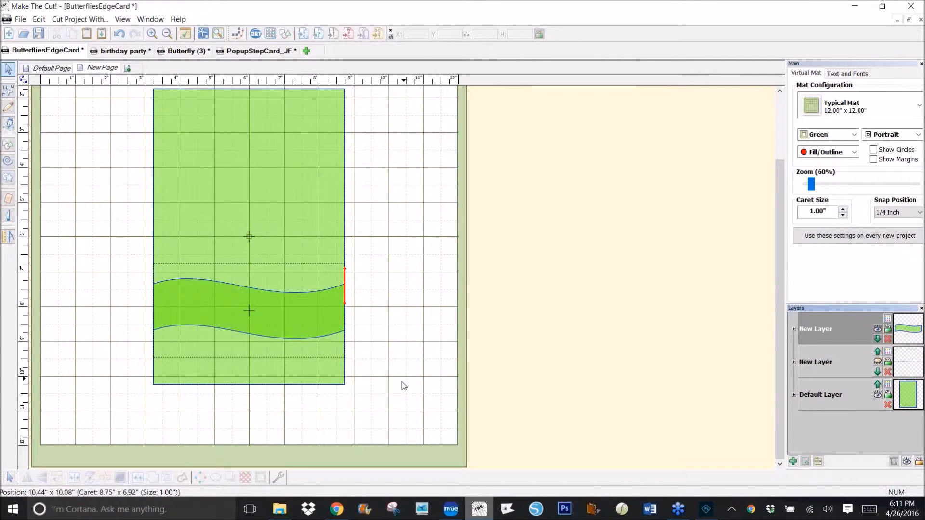
drag(405, 406, 132, 83)
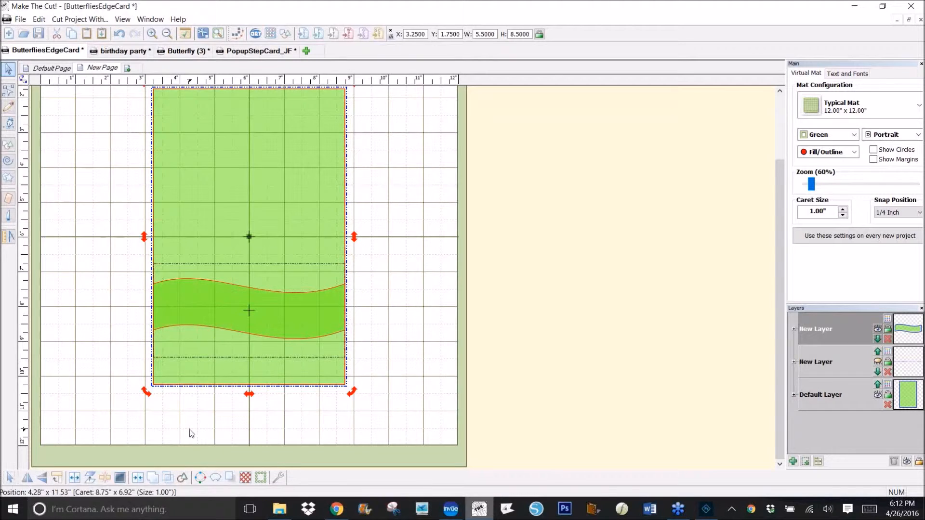
click(168, 477)
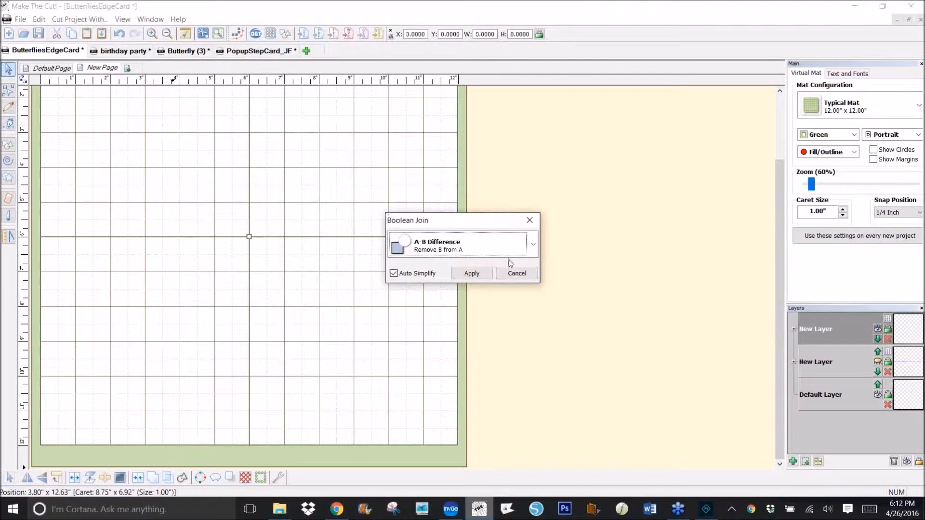
click(533, 247)
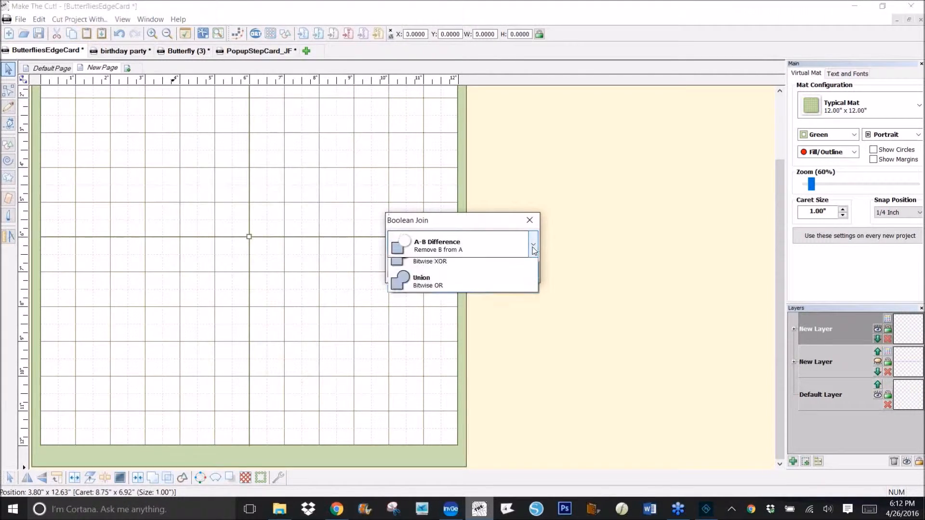
click(452, 296)
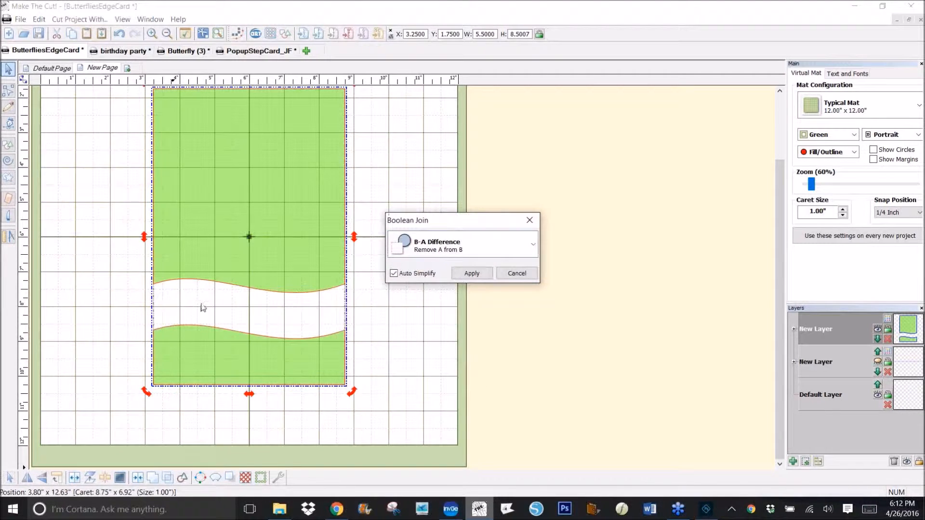
click(466, 275)
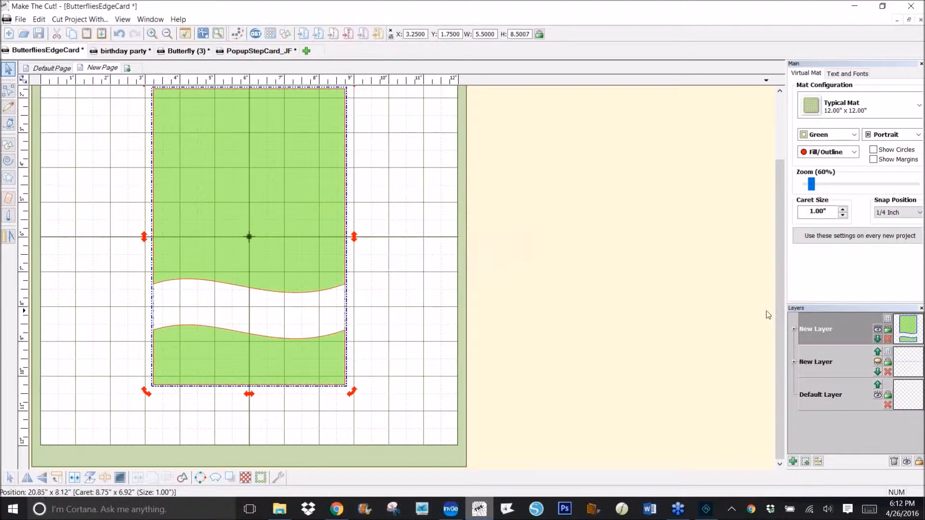
mouse_move(779, 312)
mouse_down()
mouse_move(779, 294)
mouse_move(778, 307)
mouse_up()
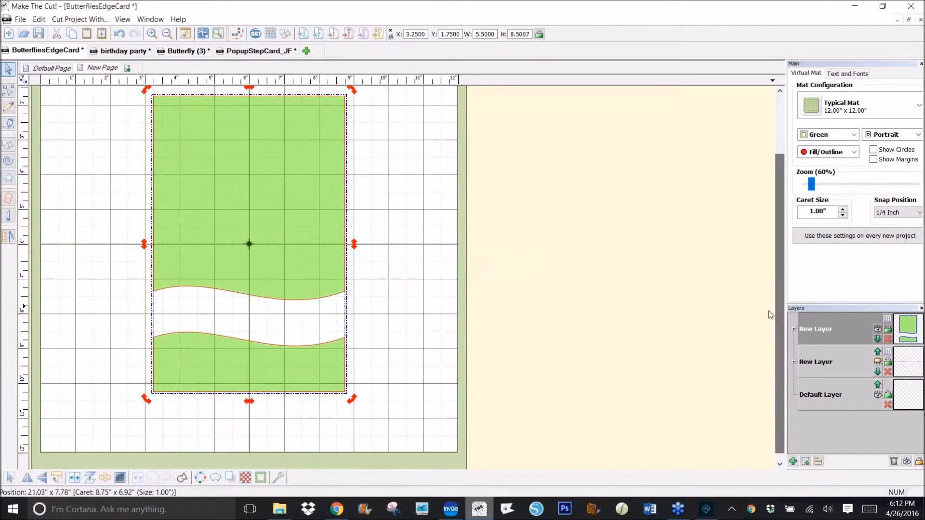
Step: Export the wavy-cut card base to Basic Shapes under a name beginning with "CurvedS"
mouse_move(299, 284)
mouse_down()
mouse_move(381, 289)
mouse_move(295, 293)
mouse_move(302, 290)
mouse_up()
click(401, 301)
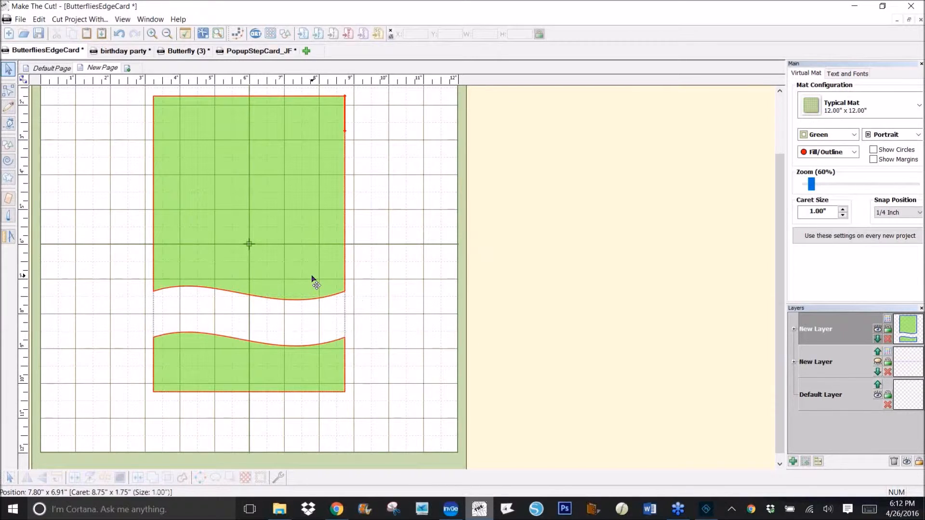
click(263, 263)
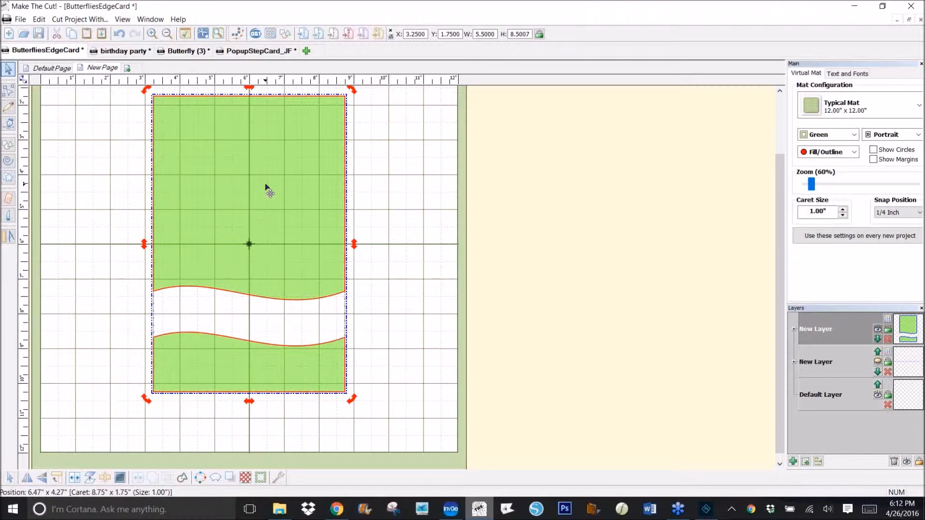
click(21, 22)
mouse_move(30, 120)
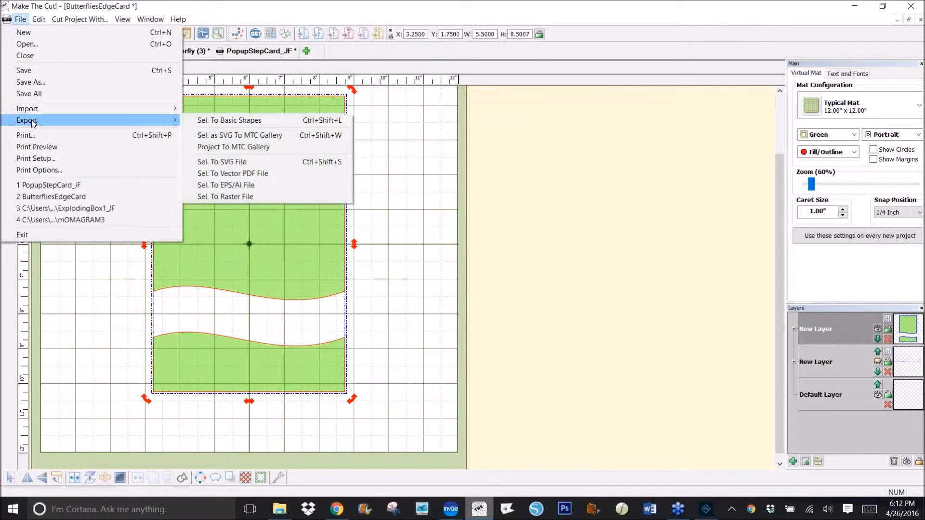
click(236, 125)
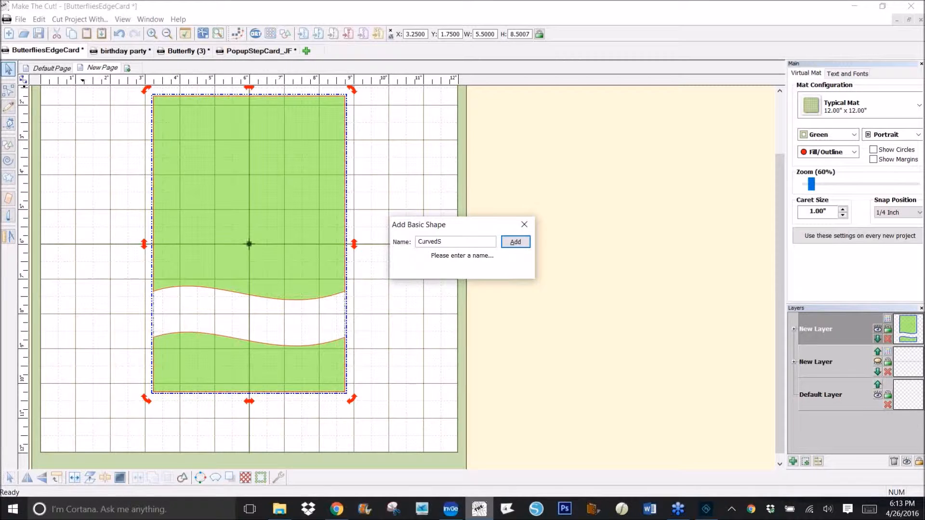
text(d_JF)
click(515, 242)
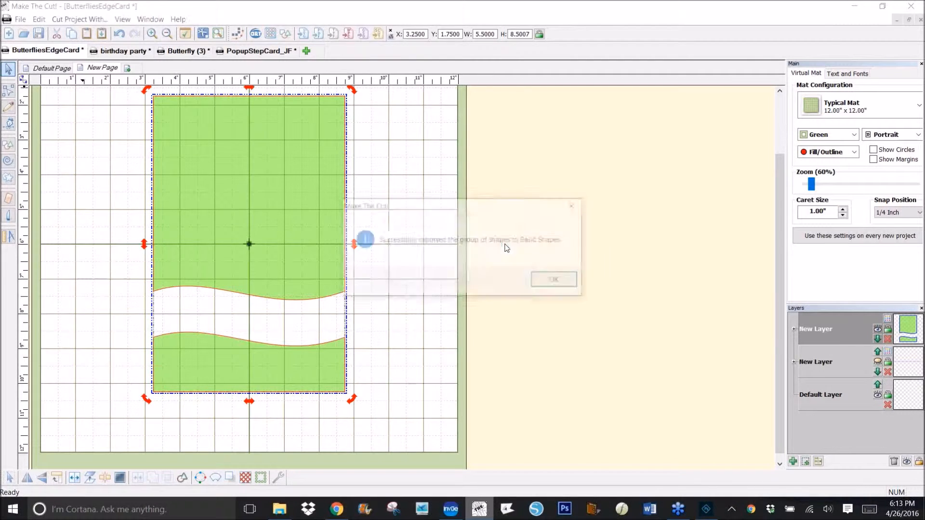
click(555, 281)
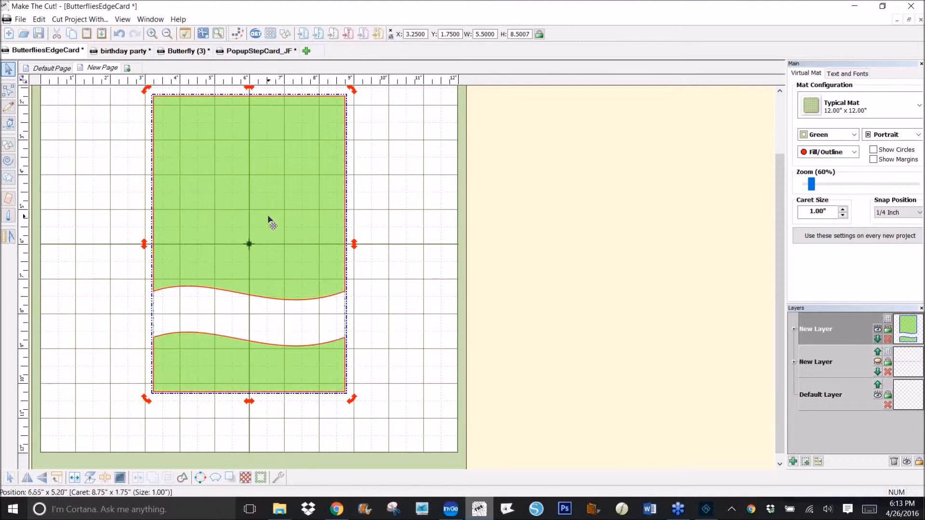
Step: Import the lacy butterfly on a pink rectangle from the Make The Cut! Gallery and place it beside the mat at X 12.75, Y 2.5
click(271, 34)
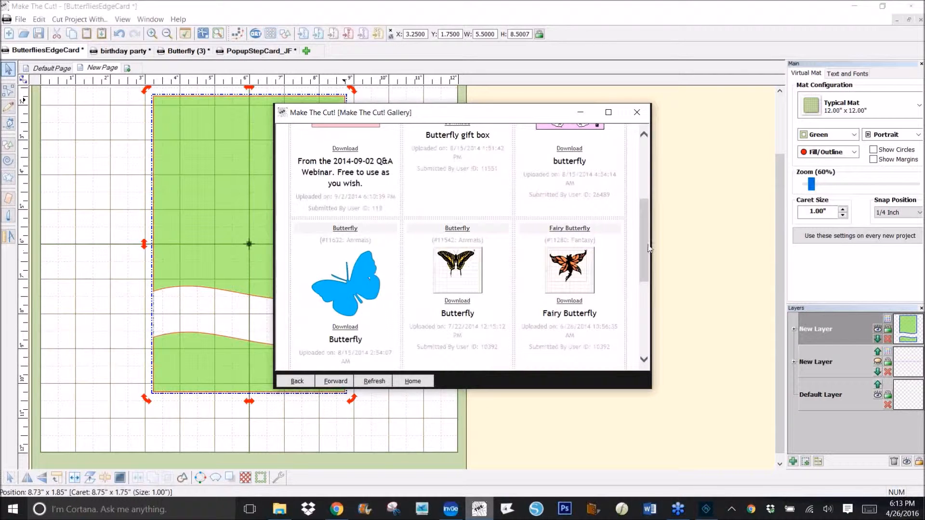
drag(649, 248, 650, 226)
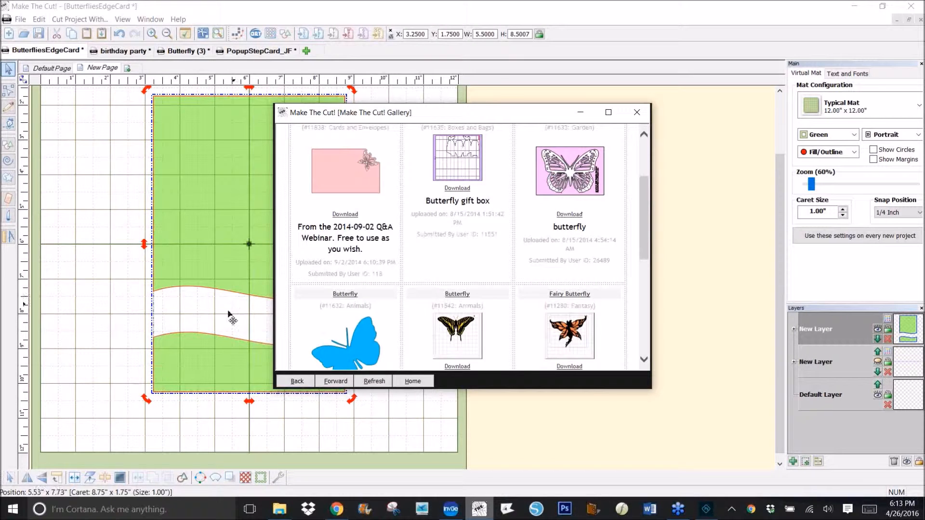
click(577, 215)
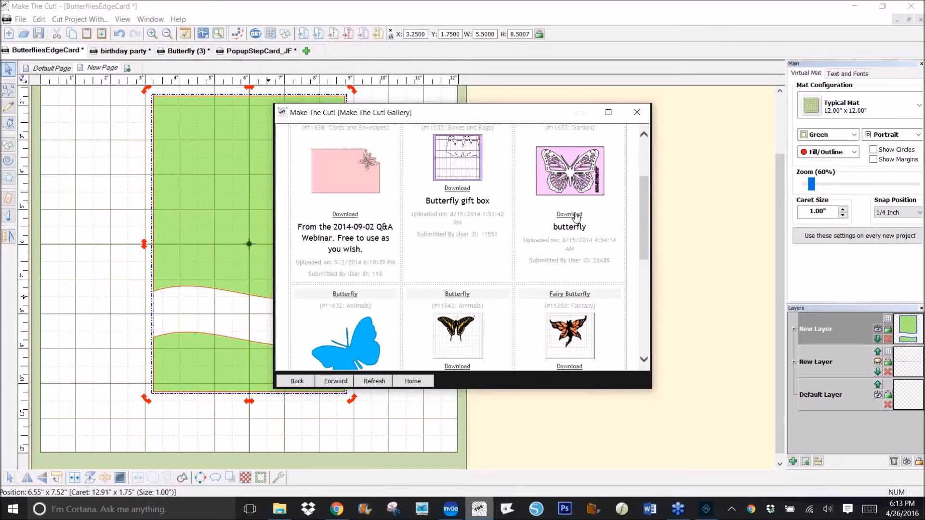
click(637, 112)
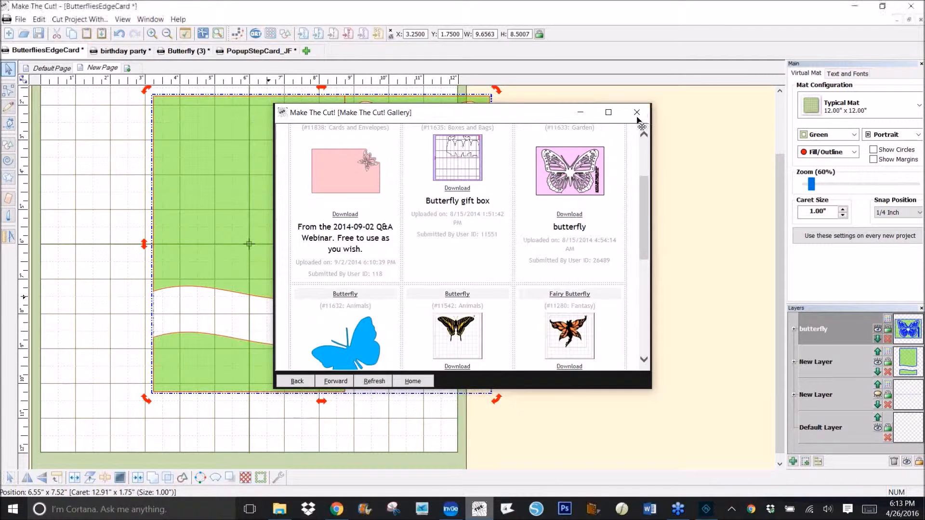
drag(477, 185, 534, 206)
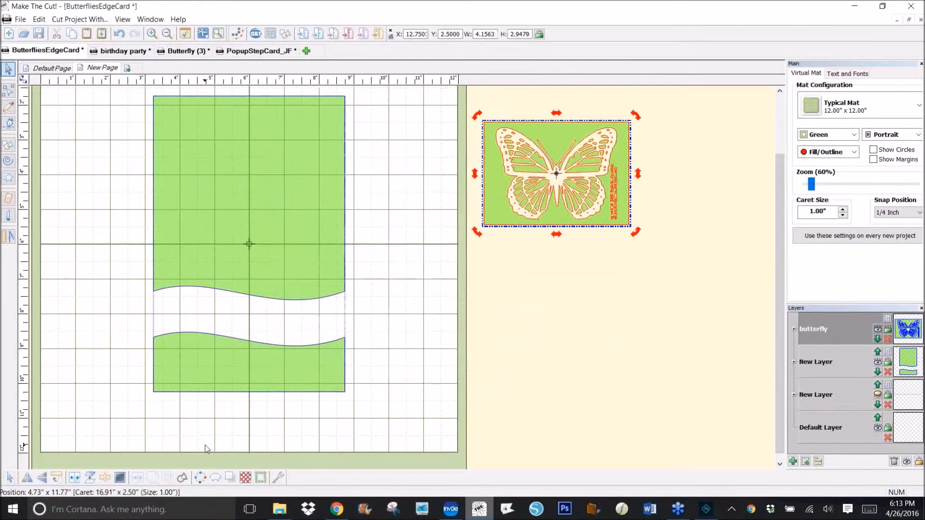
Step: Split the imported butterfly from its background rectangle and move the two pieces apart, with the rectangle farther off the mat
click(89, 482)
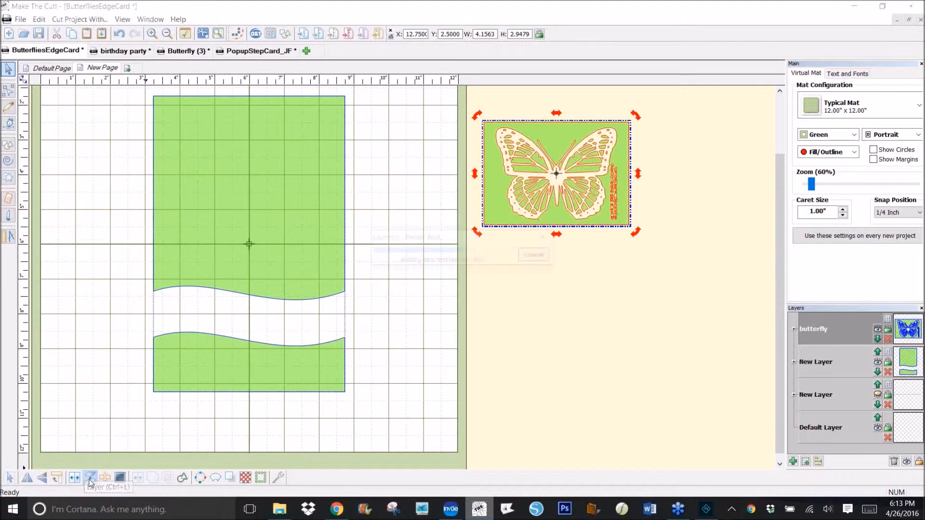
drag(497, 226, 655, 292)
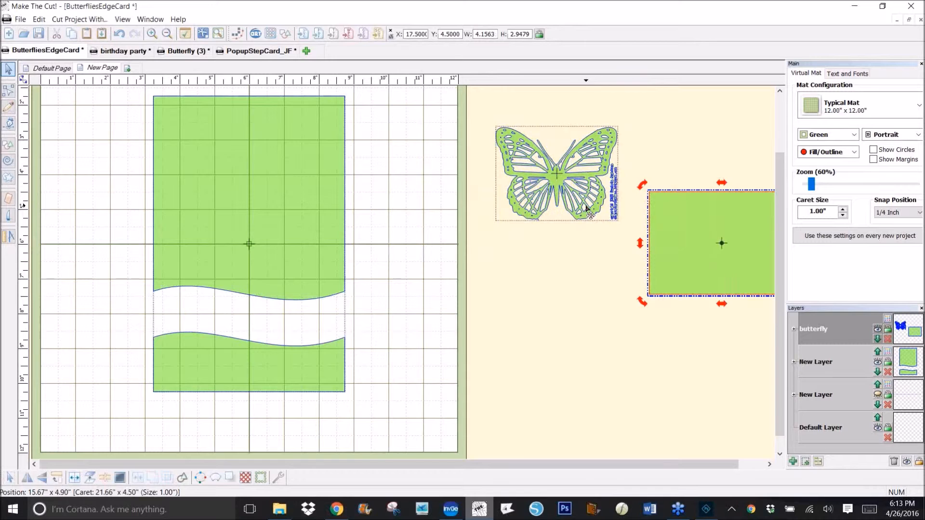
drag(589, 202, 584, 255)
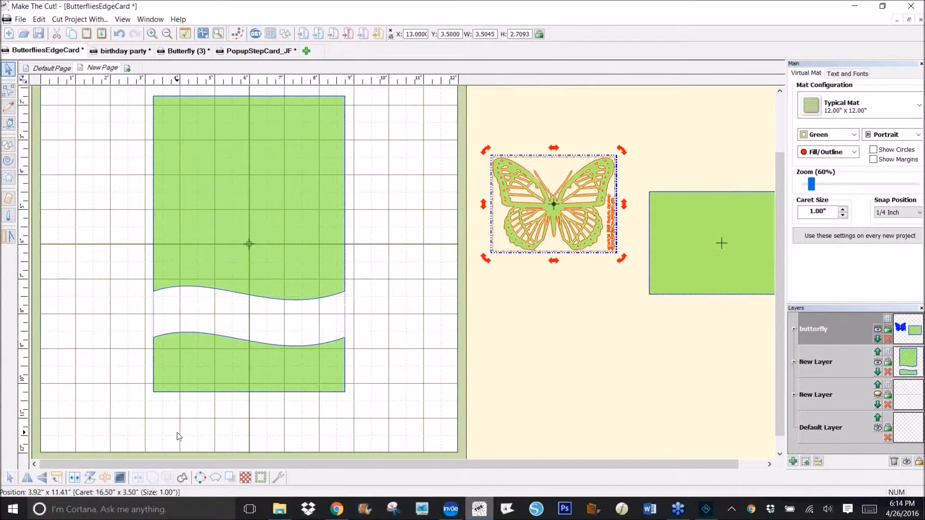
Step: Break the butterfly artwork apart, delete the small credit text beside its wing, and move the butterfly to X 11.25, Y 6.75
click(74, 479)
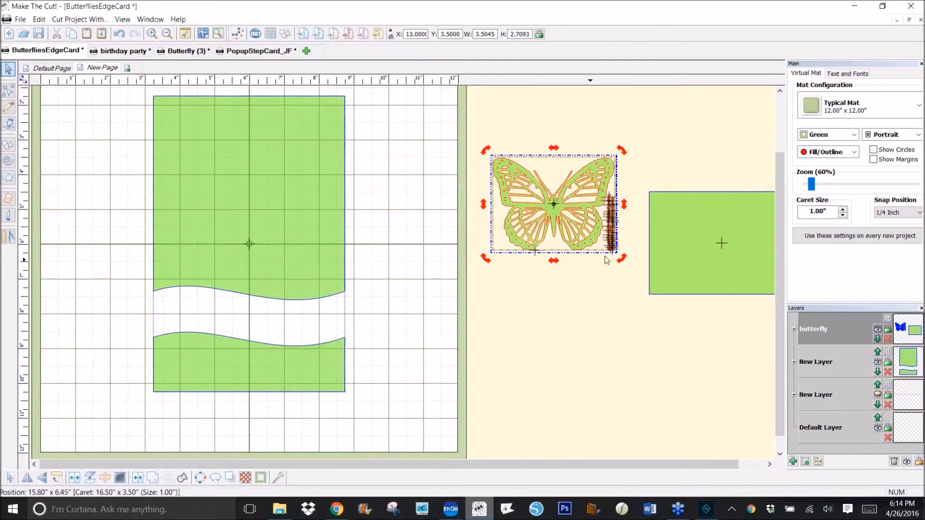
click(633, 285)
drag(632, 282, 602, 185)
key(Delete)
drag(602, 185, 499, 317)
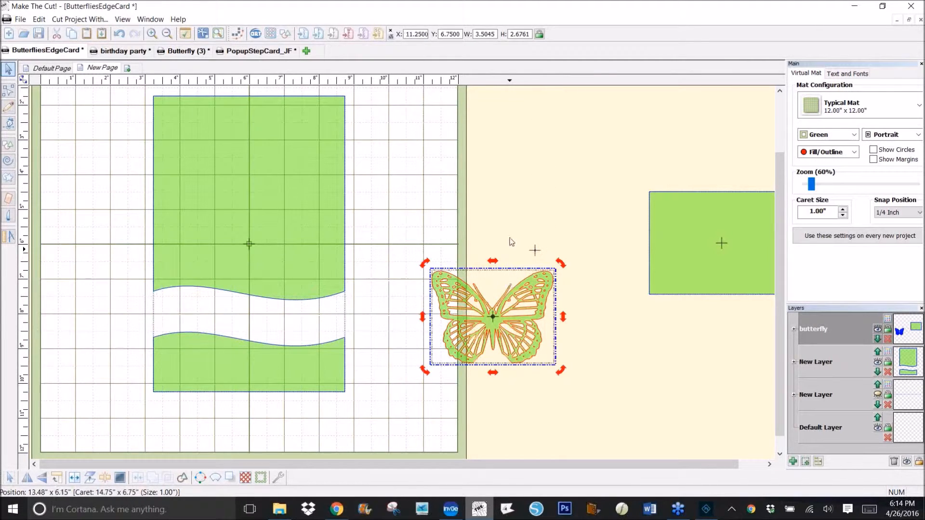
Step: Shrink the butterfly to about 1.76 x 1.34 inches and fit it into the wavy opening at the card's left edge
click(533, 247)
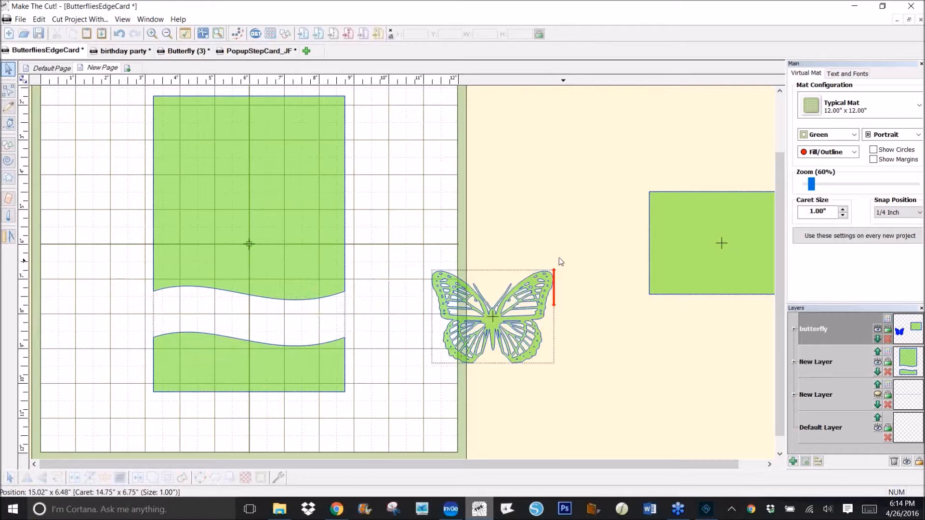
click(549, 280)
click(549, 282)
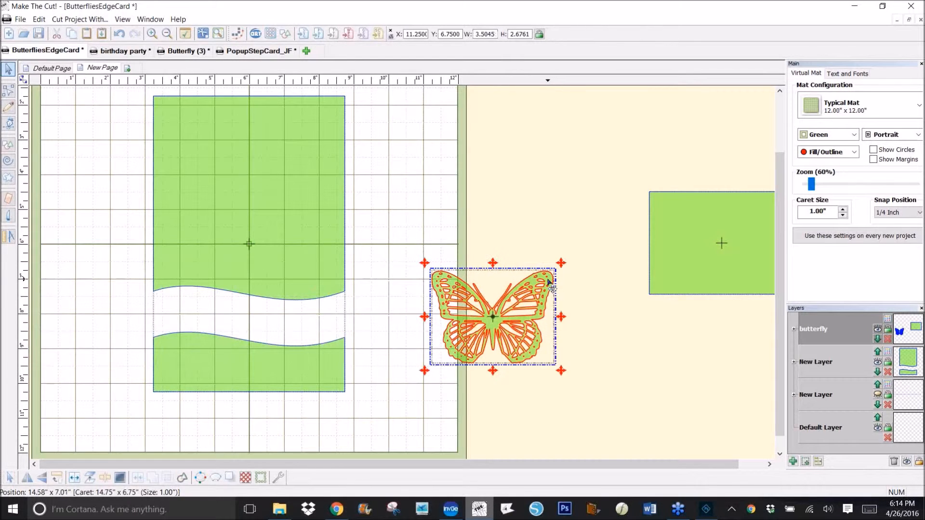
click(549, 282)
drag(564, 258, 207, 286)
click(551, 279)
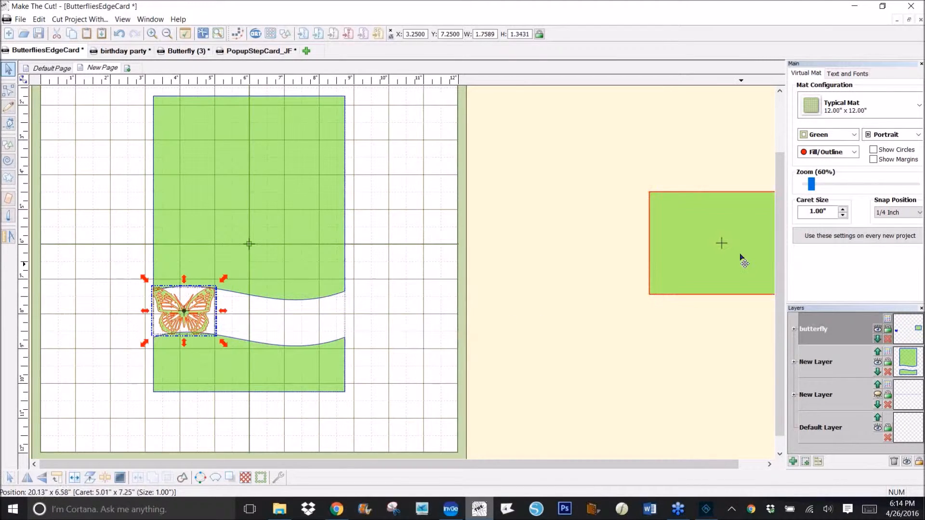
Step: Rotate the butterfly slightly counterclockwise and move it back to X 3.25, Y 7.25 at the card's left edge
drag(812, 184, 815, 184)
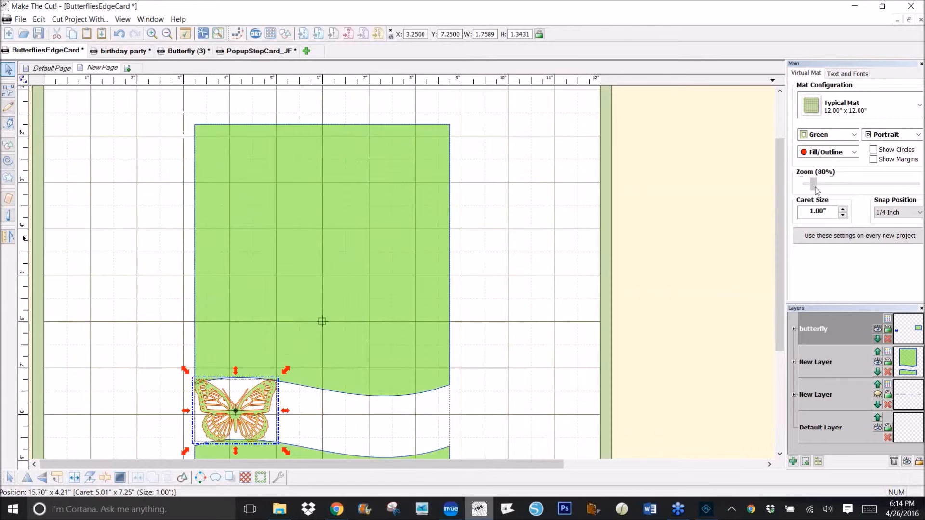
drag(784, 224, 784, 305)
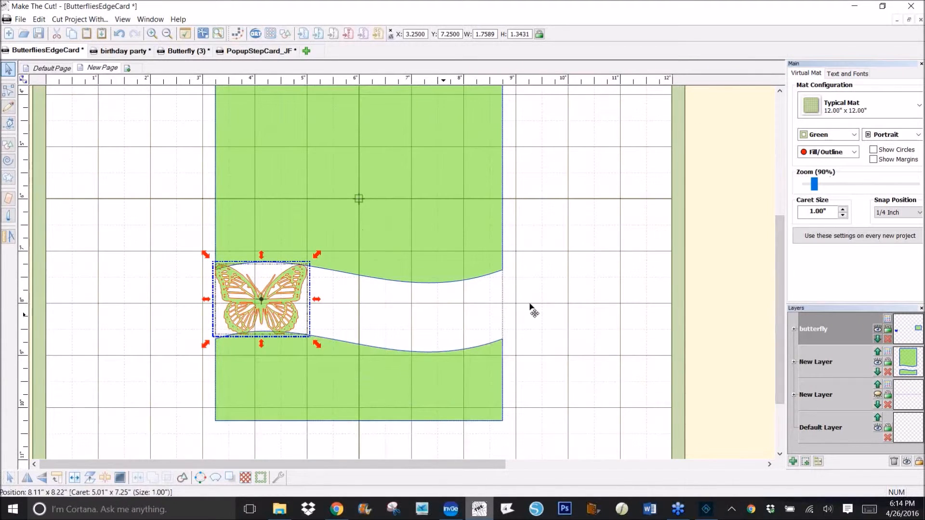
click(293, 329)
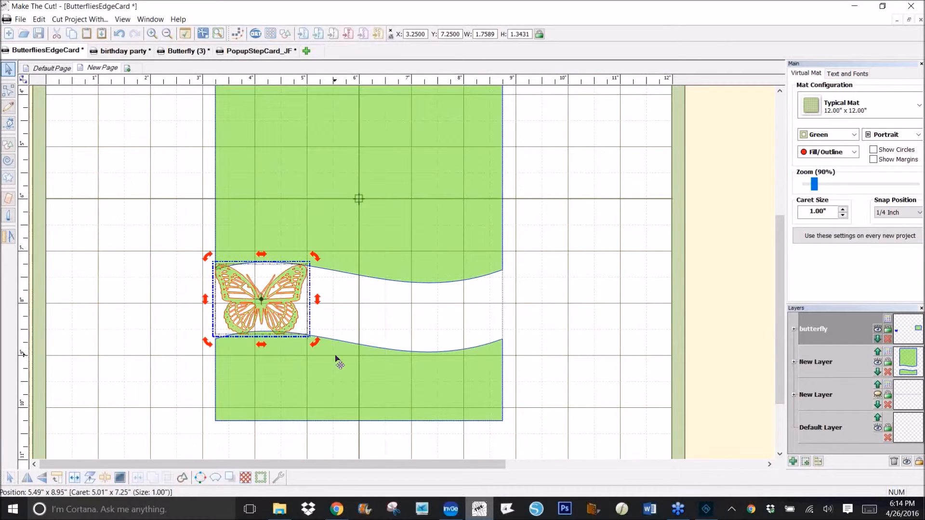
drag(316, 346, 320, 348)
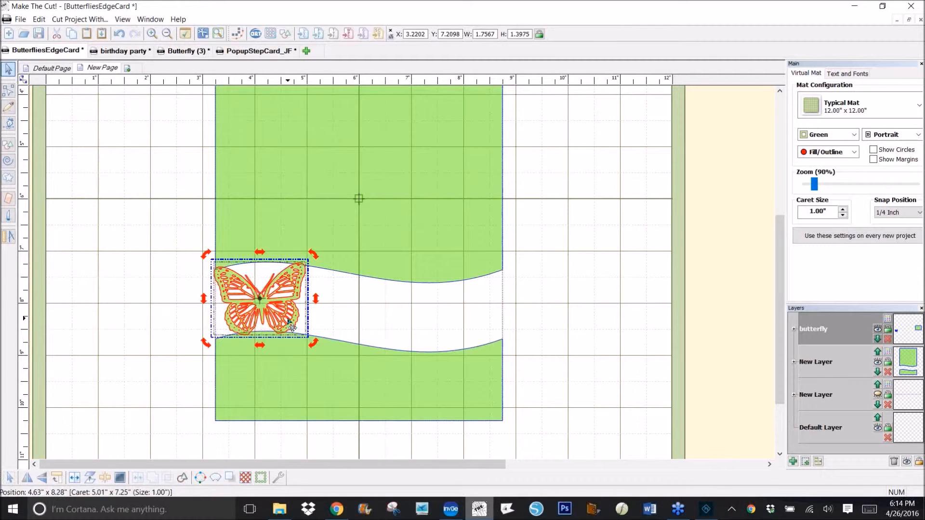
drag(287, 317, 295, 327)
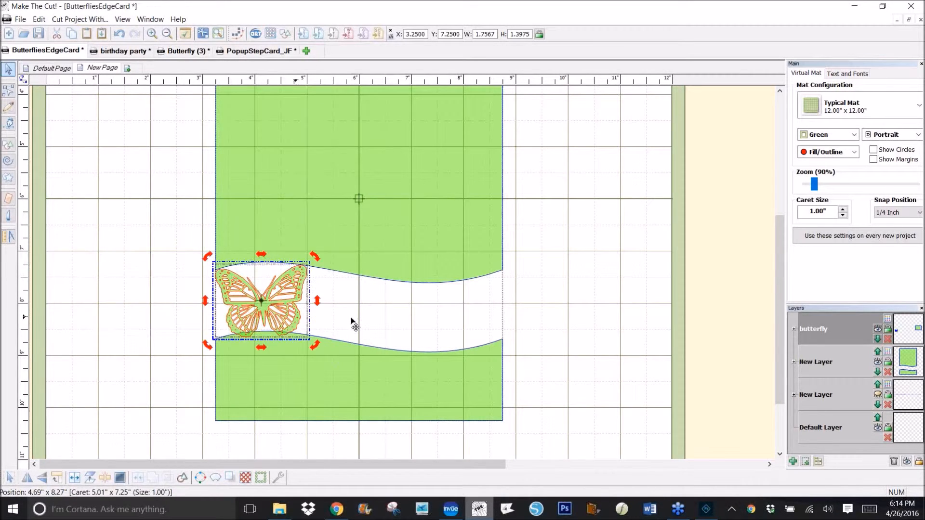
Step: Turn off snapping and shift the butterfly up slightly to Y 7.2037 so it overlaps both wavy edges
click(918, 214)
click(892, 220)
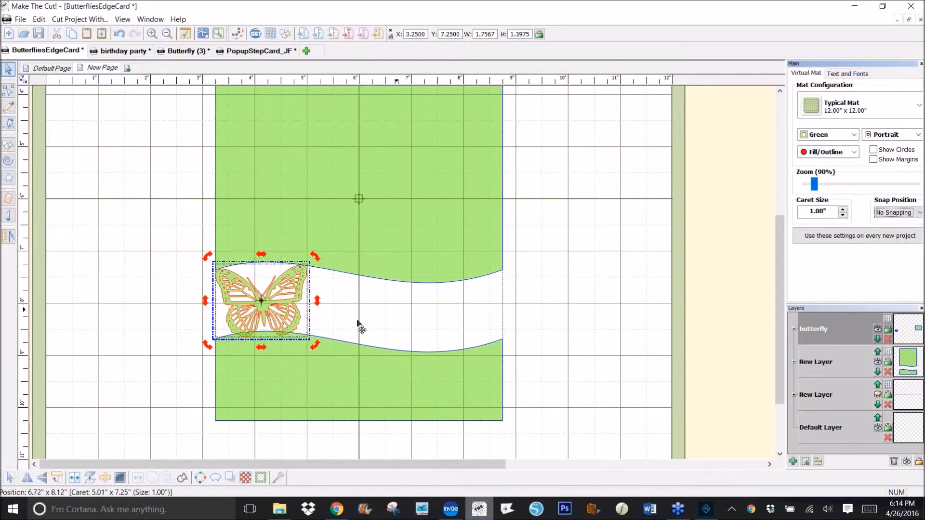
drag(301, 314, 298, 313)
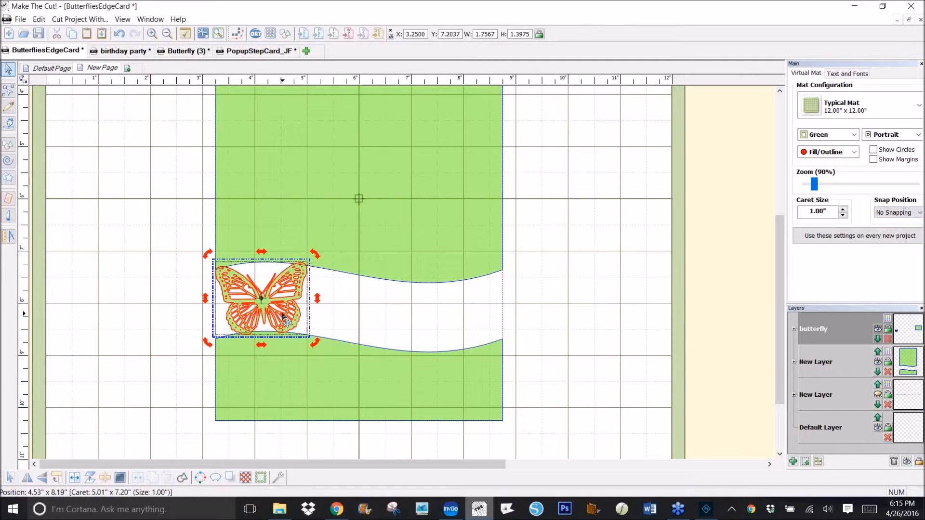
Step: Place a copy of the butterfly on the mat left of the card, and check the reference card photo in Adobe Photoshop Express
drag(284, 318, 154, 316)
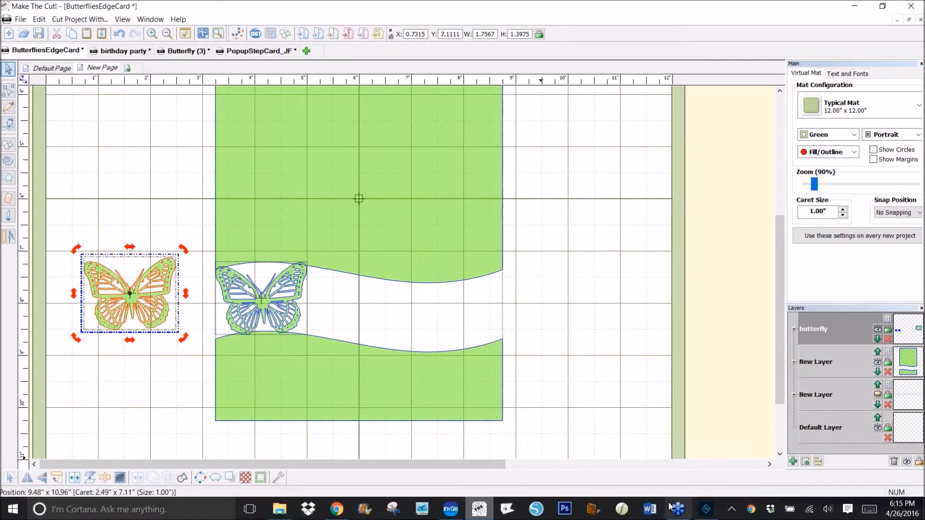
click(706, 511)
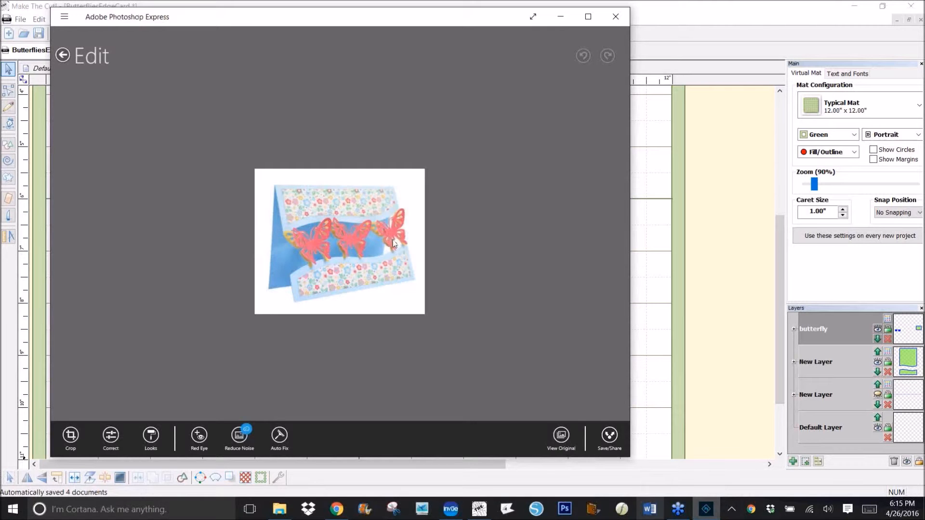
click(675, 272)
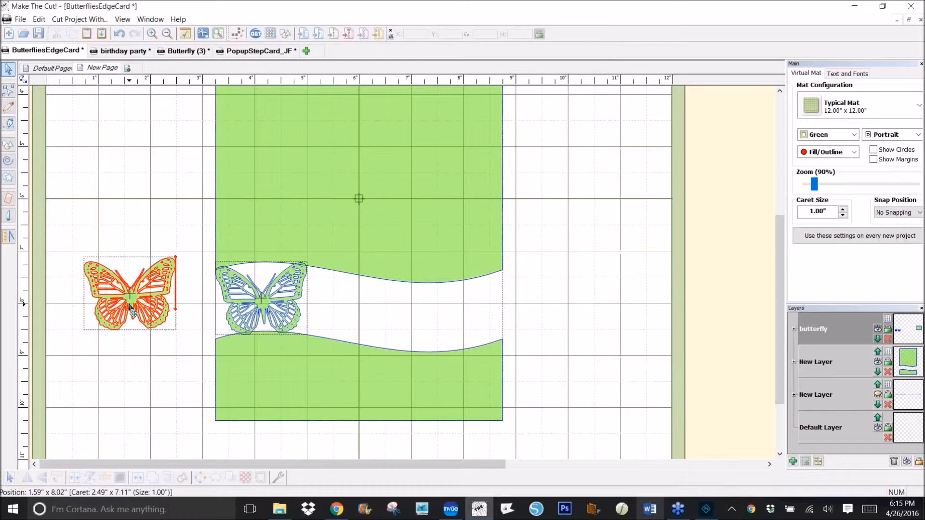
Step: Place another copy of the butterfly at the right end of the wavy opening and mirror it
click(259, 305)
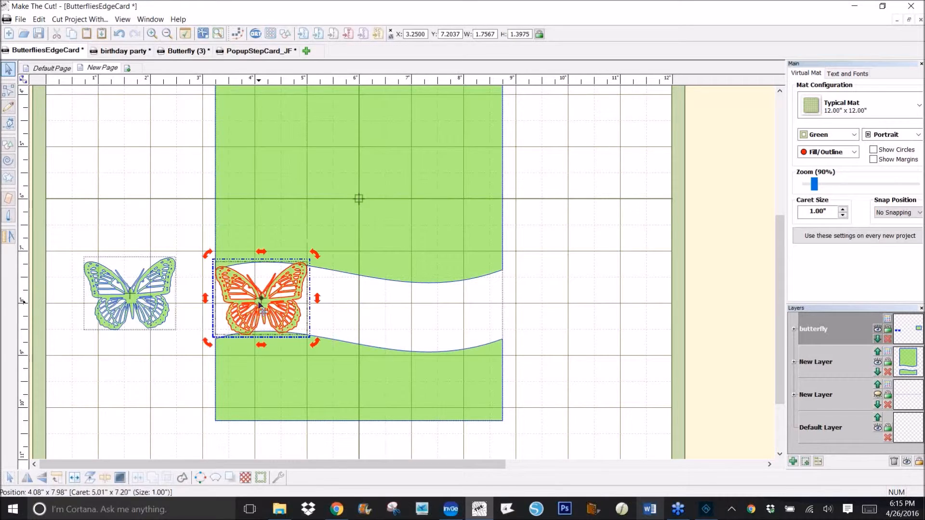
drag(261, 305, 456, 319)
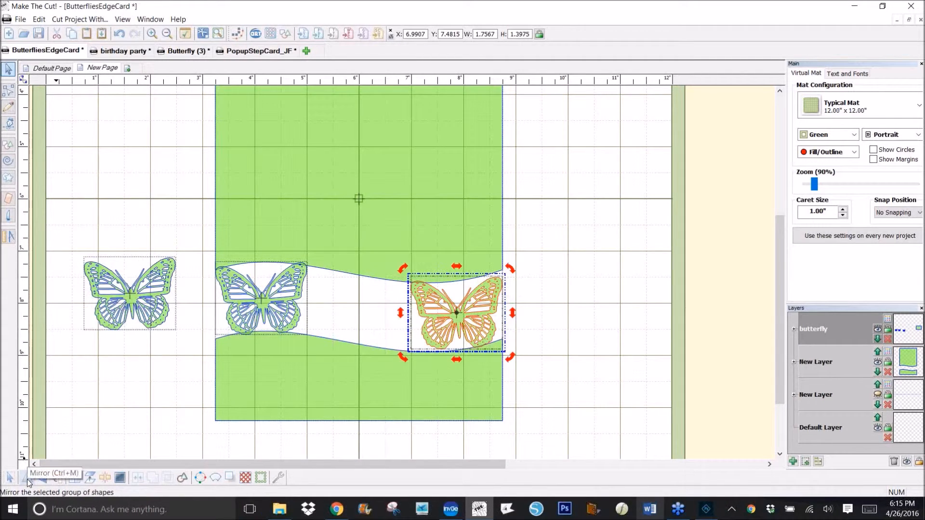
click(27, 479)
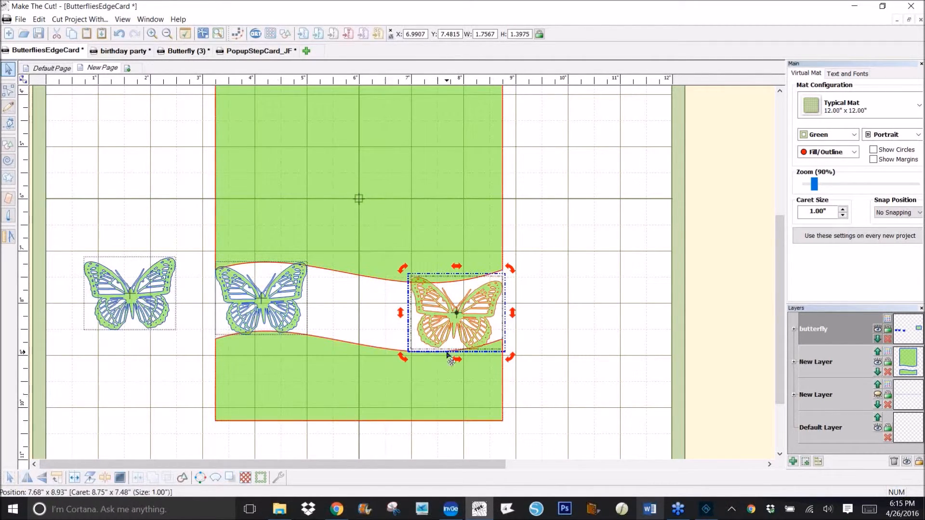
Step: Tilt the mirrored butterfly counterclockwise and enlarge it to about 1.96 x 1.66 inches across the opening's right end
drag(471, 342, 519, 353)
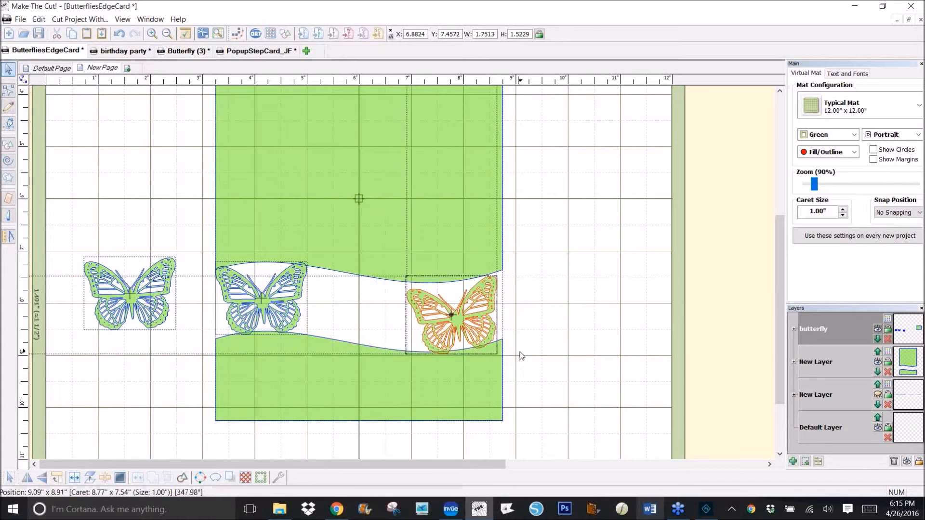
drag(471, 333, 474, 331)
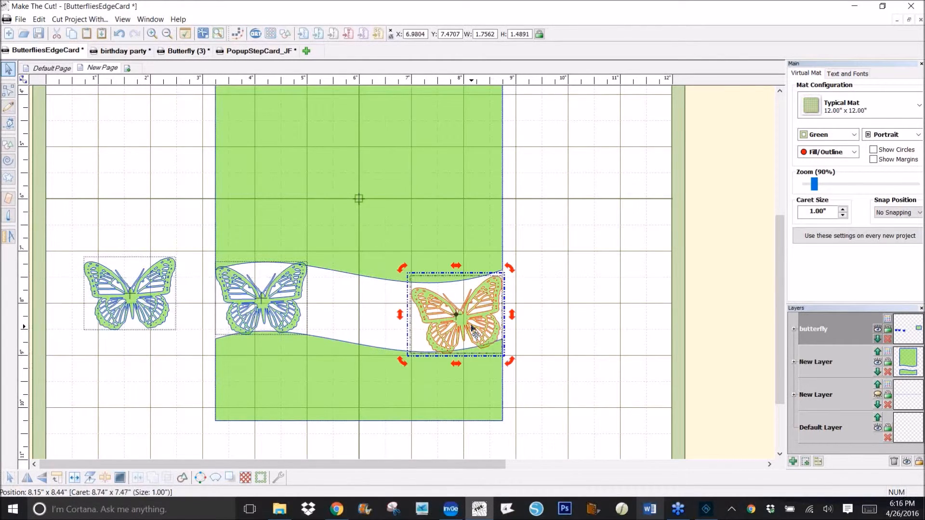
click(443, 313)
drag(400, 264, 389, 256)
click(394, 265)
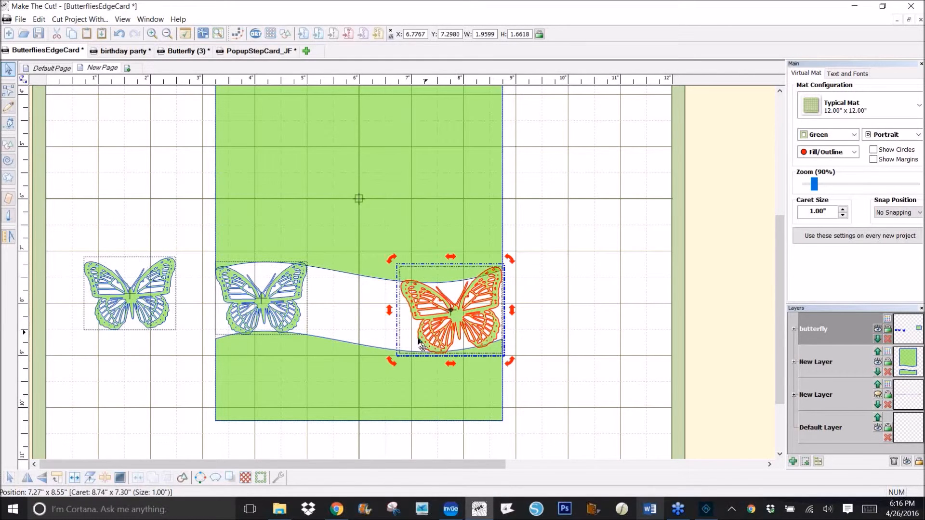
Step: Fine-tune the right butterfly's tilt and position to about X 6.80, Y 7.37, and place a copy on the mat right of the card
drag(394, 364, 392, 364)
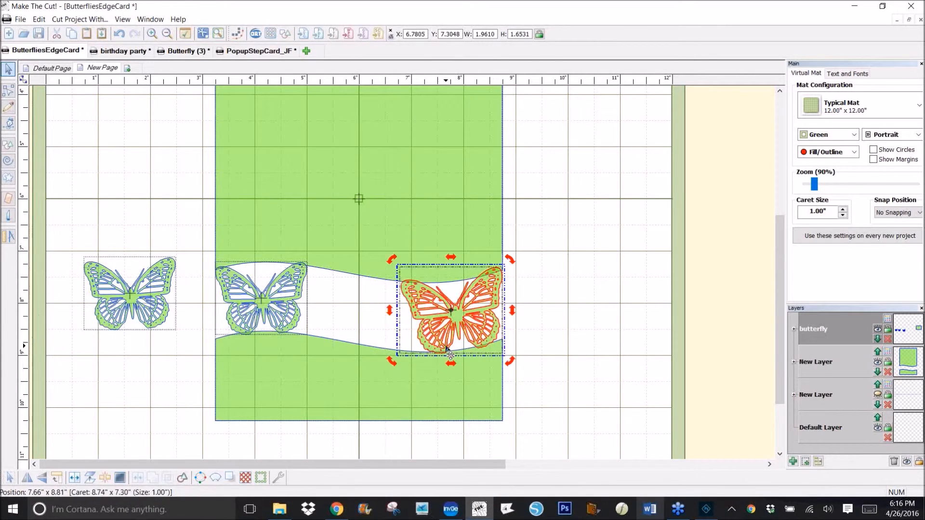
drag(443, 332, 443, 327)
drag(395, 363, 394, 360)
drag(456, 325, 456, 328)
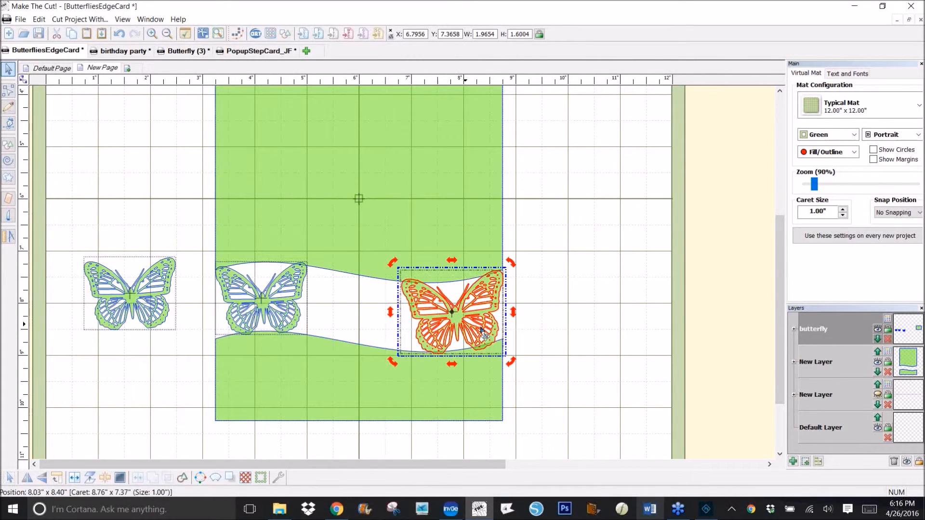
drag(487, 334, 642, 329)
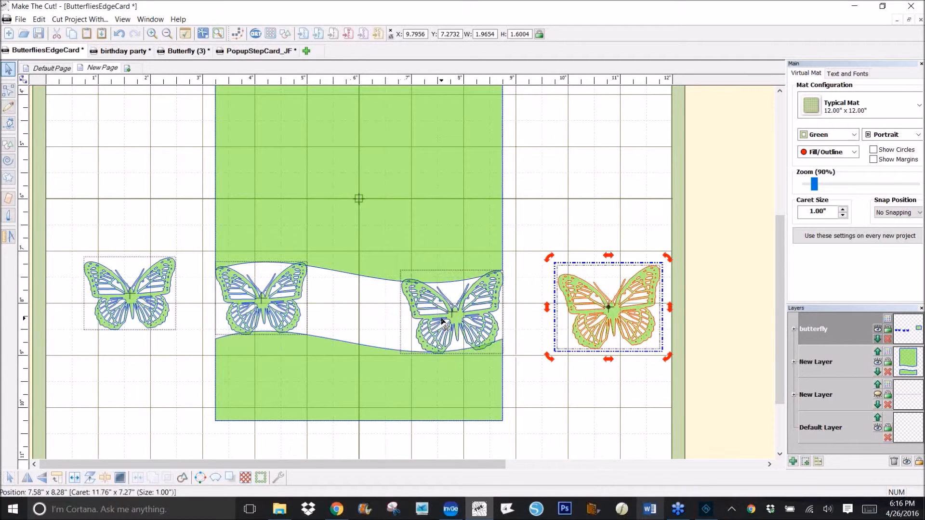
Step: Place a copy of the left card butterfly in the middle of the wavy opening and tilt it clockwise to follow the wave
click(273, 322)
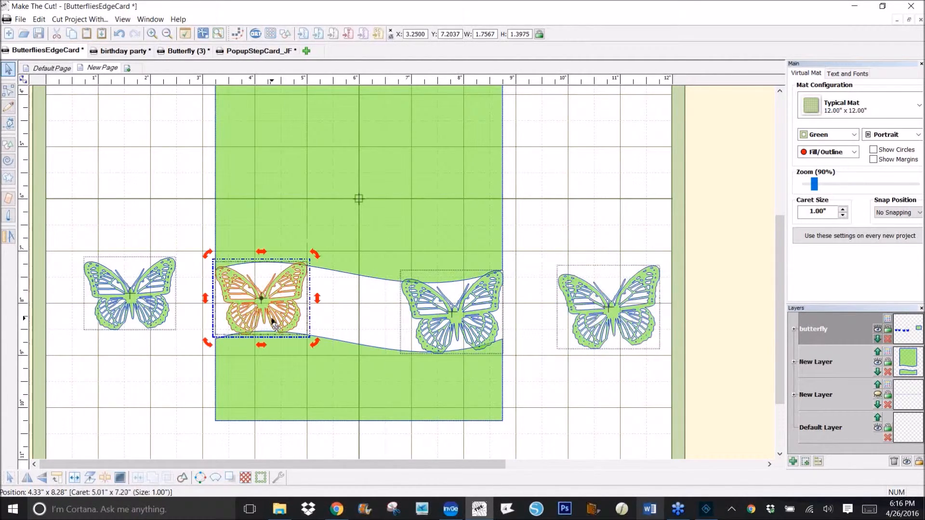
drag(270, 314, 374, 336)
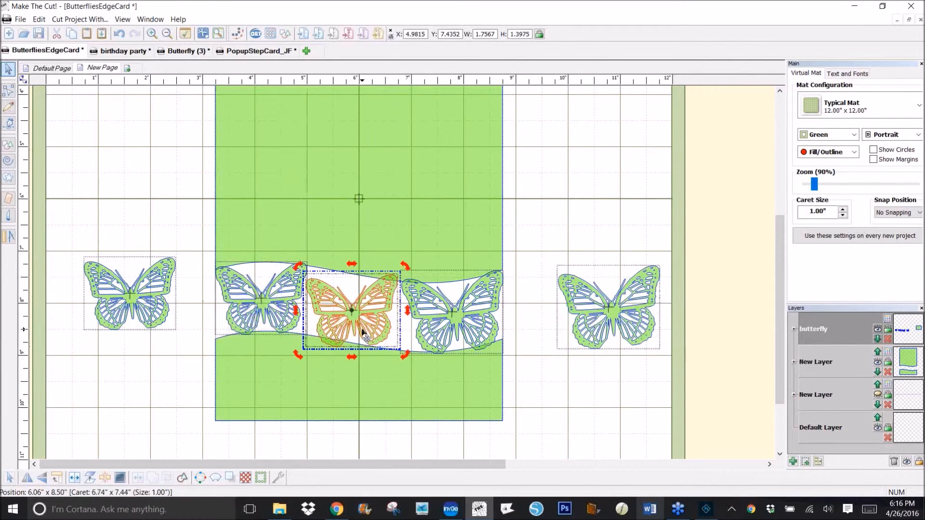
drag(299, 356, 294, 339)
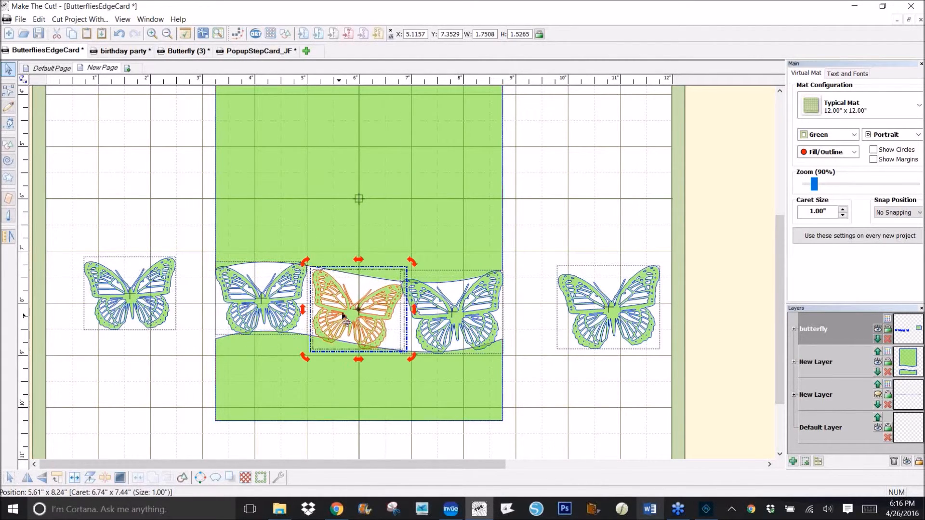
drag(346, 311, 346, 309)
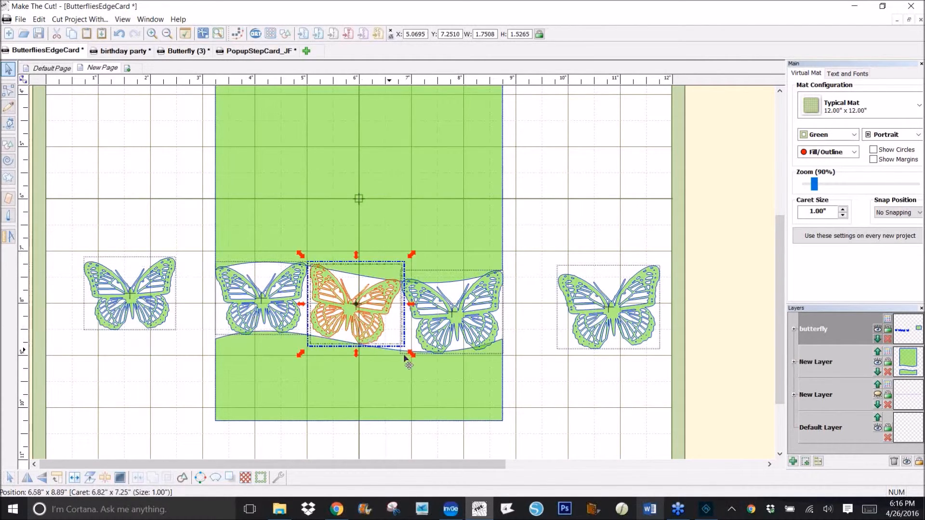
Step: Enlarge the middle butterfly to about 1.82 x 1.58 inches, copy it below the spare butterfly, and nudge the middle and right butterflies together
drag(408, 355, 416, 358)
drag(383, 332, 380, 332)
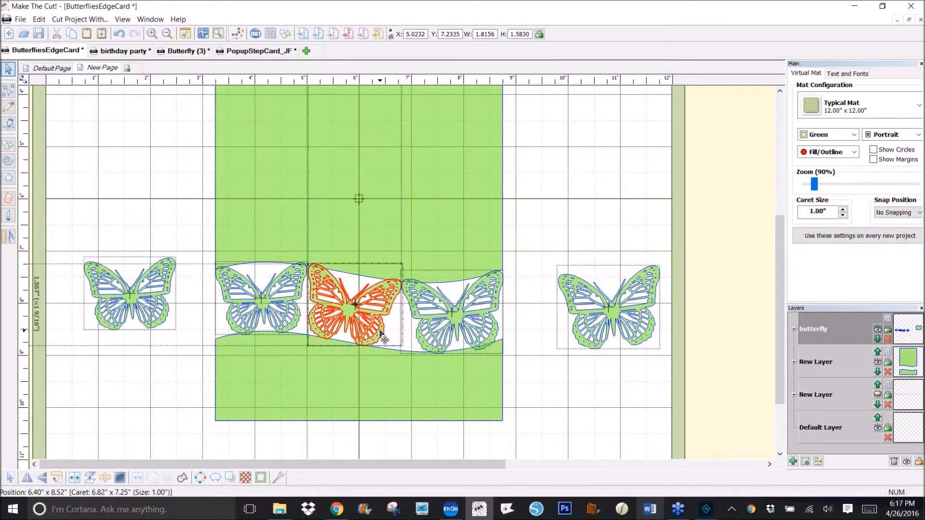
drag(380, 332, 381, 333)
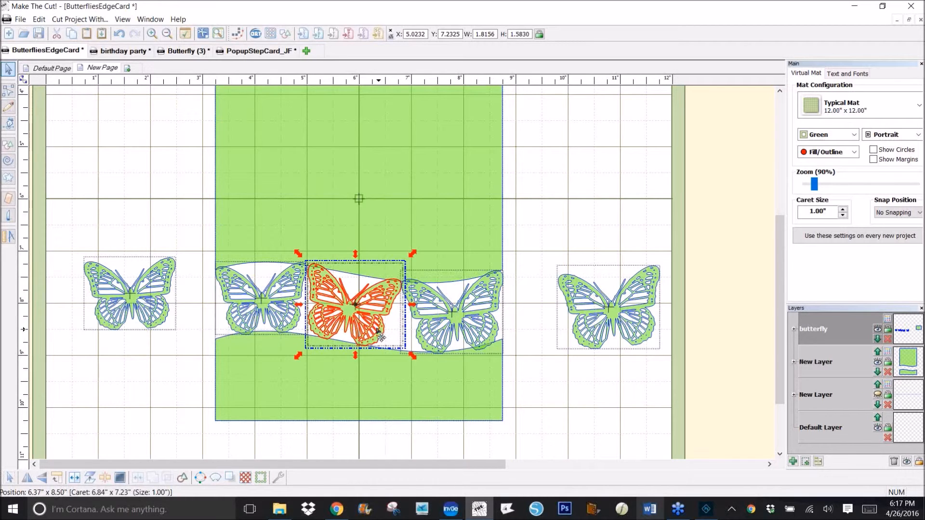
drag(375, 332, 154, 412)
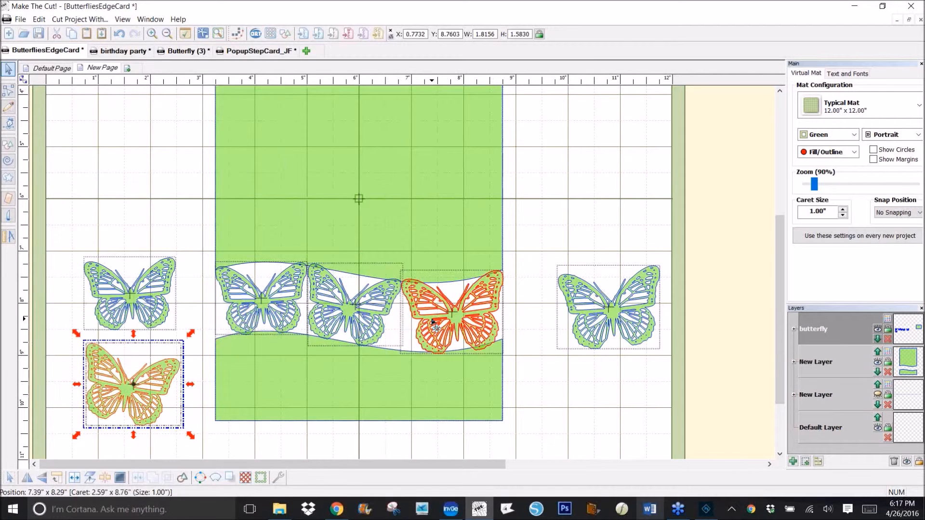
drag(434, 323, 371, 321)
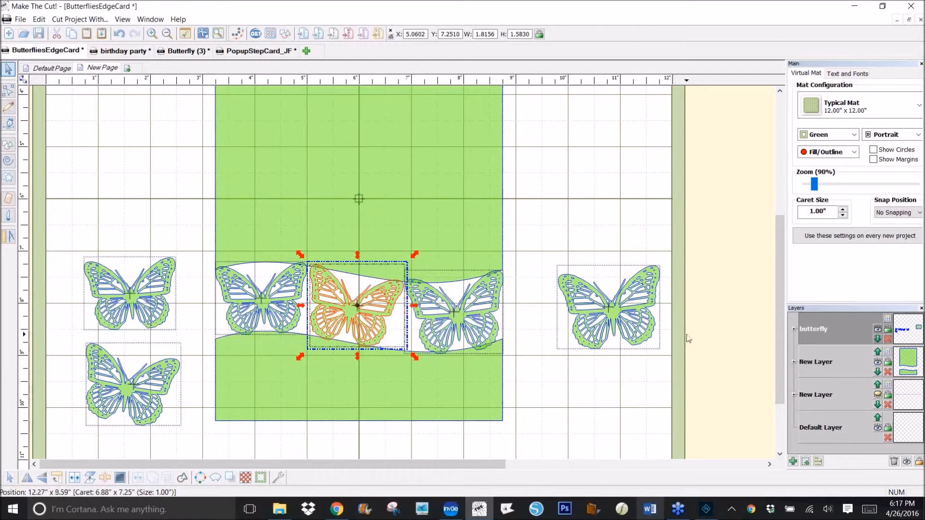
Step: Weld the three butterflies in the opening with both card pieces into one shape, and delete the empty layers
drag(550, 384, 196, 238)
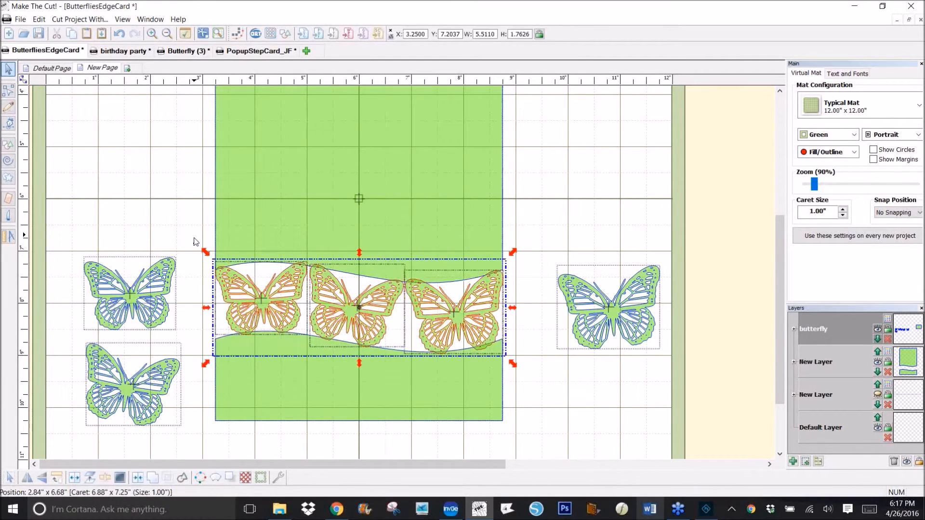
shift+click(326, 375)
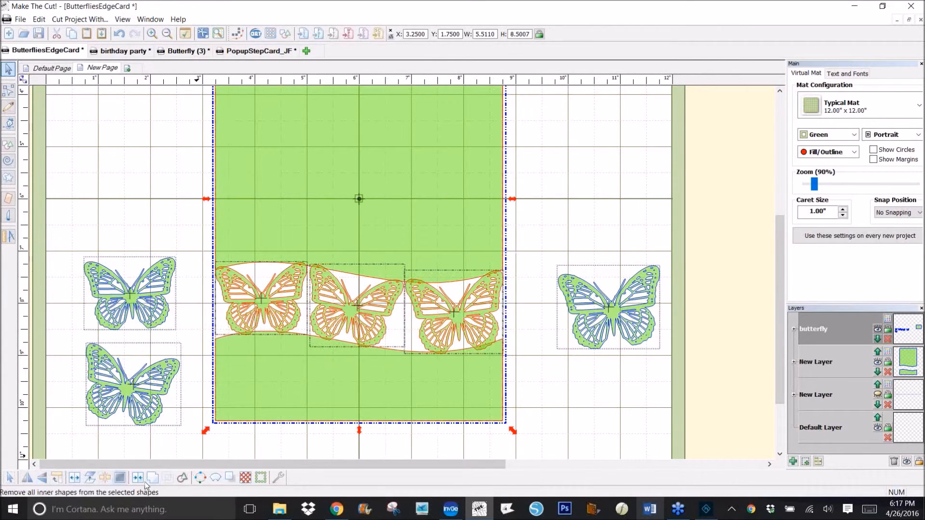
click(157, 481)
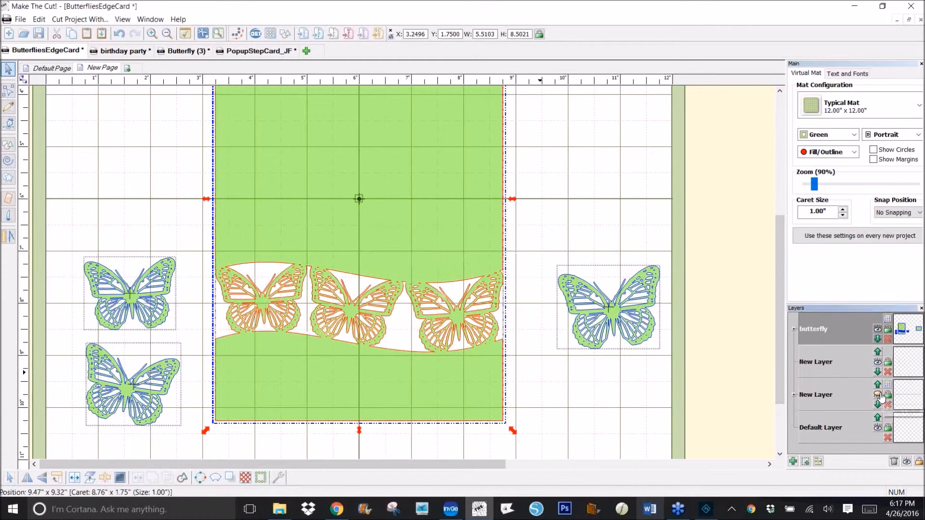
click(894, 461)
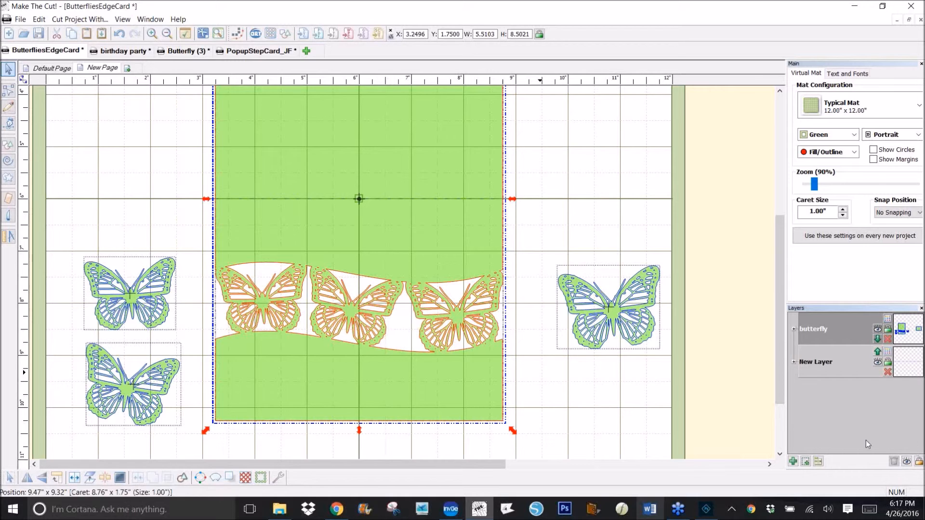
Step: Gather the three spare butterflies in a column left of the card and move them to a new layer
click(616, 317)
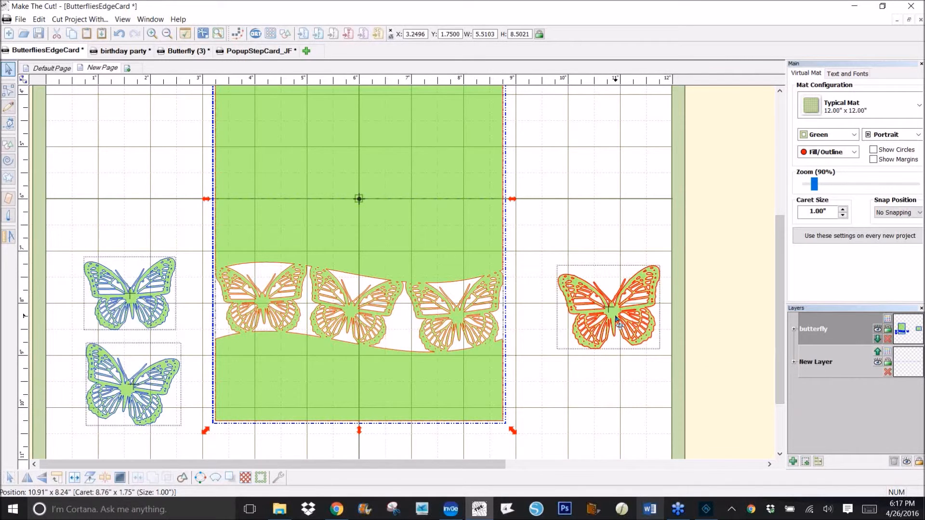
drag(617, 318, 129, 209)
drag(211, 420, 50, 140)
click(804, 461)
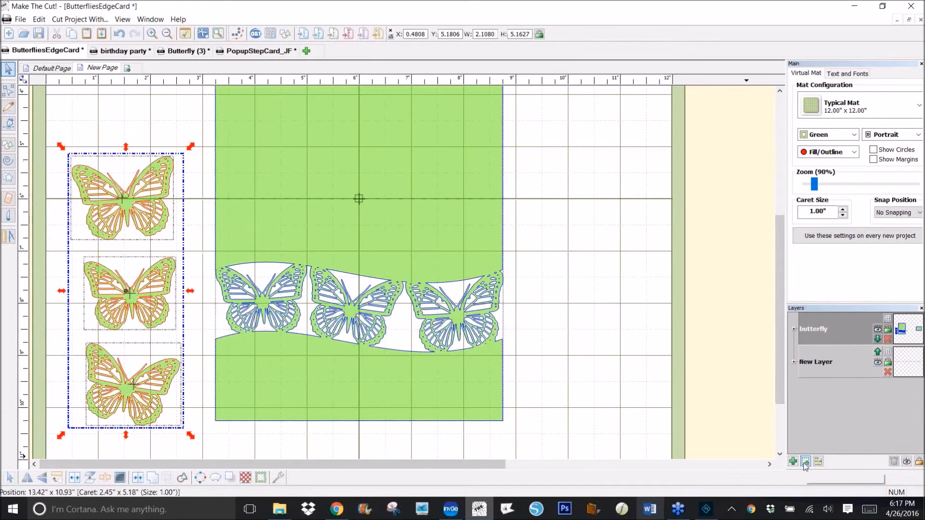
Step: Color the spare butterflies' layer yellow
click(887, 319)
click(869, 369)
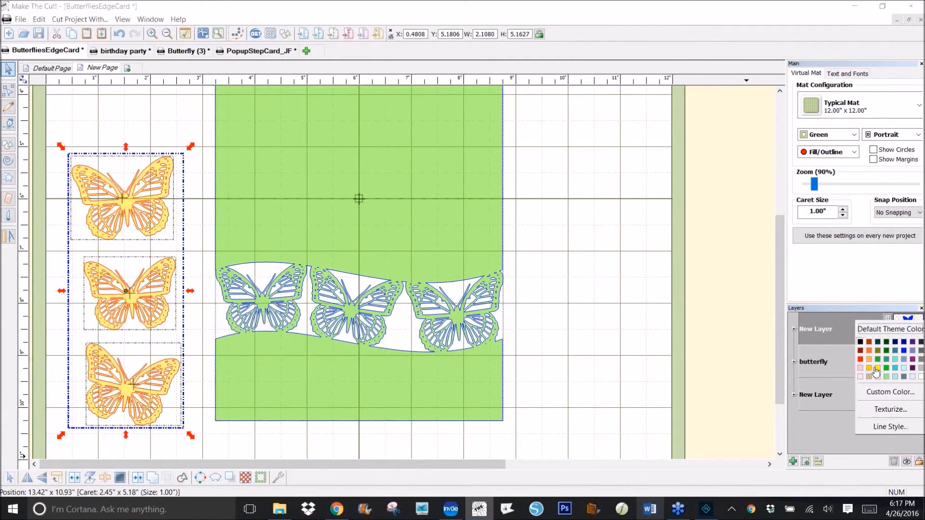
click(876, 369)
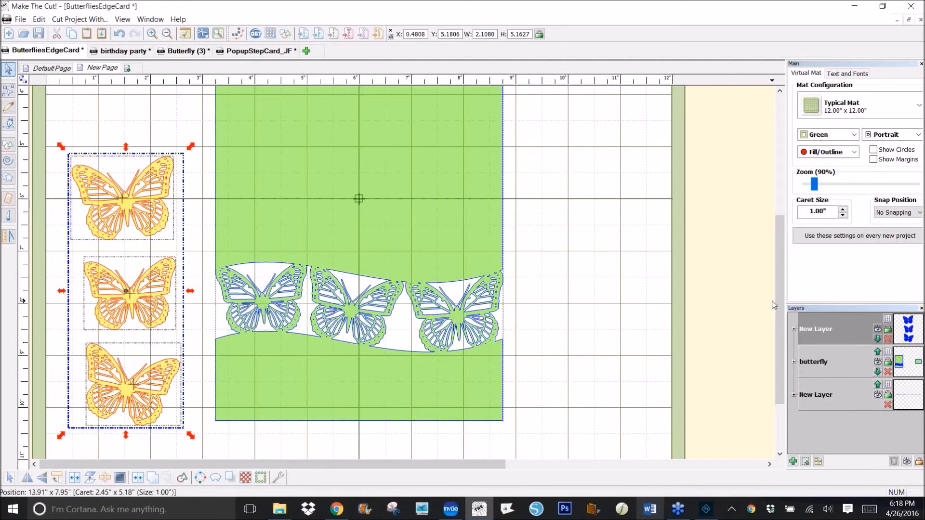
Step: Color the welded card layer pale turquoise and set the mat color scheme to Contrast
click(888, 352)
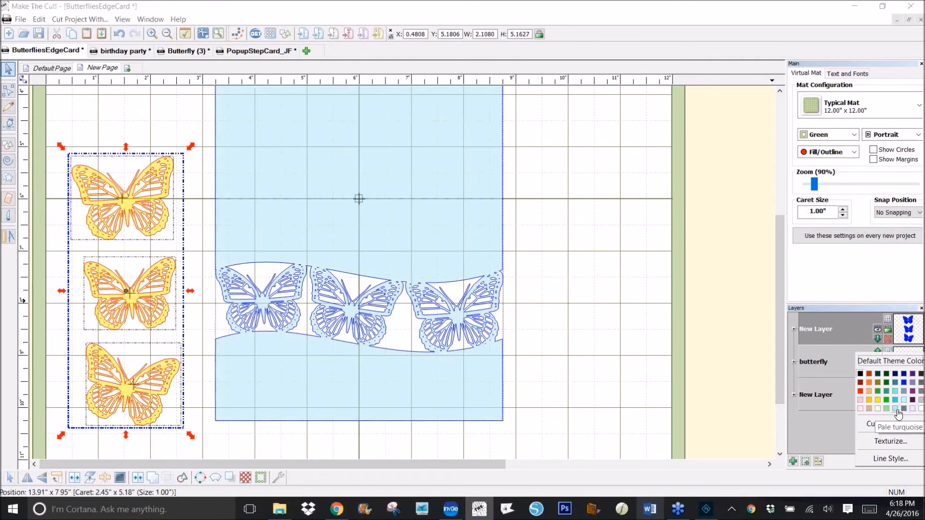
click(897, 410)
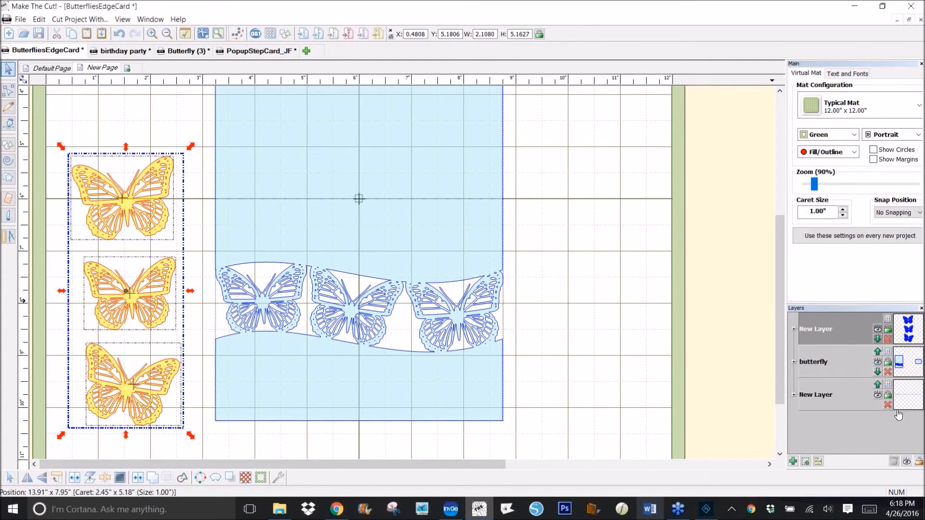
click(855, 135)
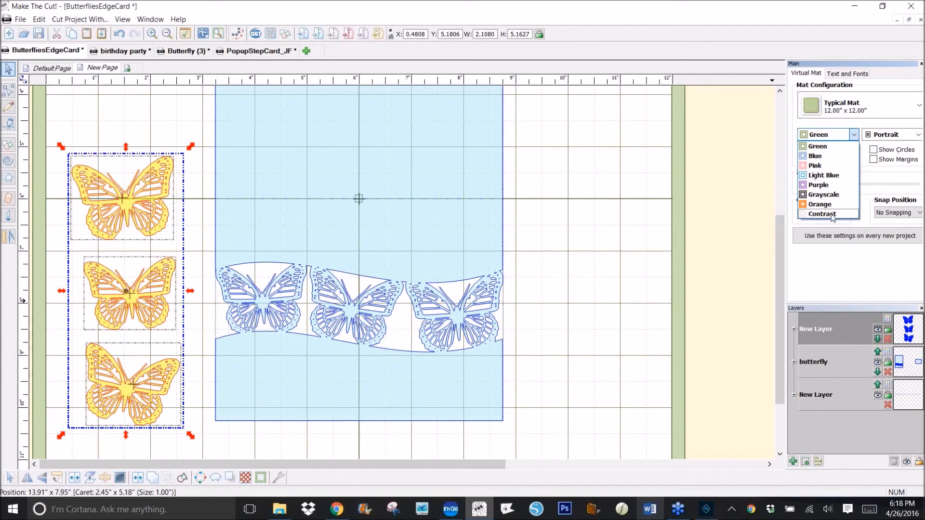
click(832, 214)
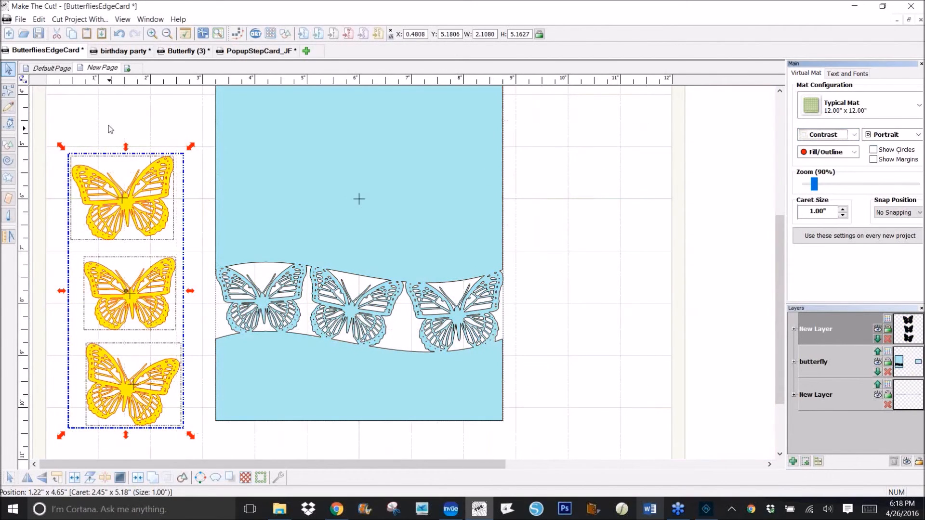
Step: Place each yellow butterfly over its matching welded butterfly on the card: the right, the left and the middle one
click(149, 227)
drag(149, 227, 465, 331)
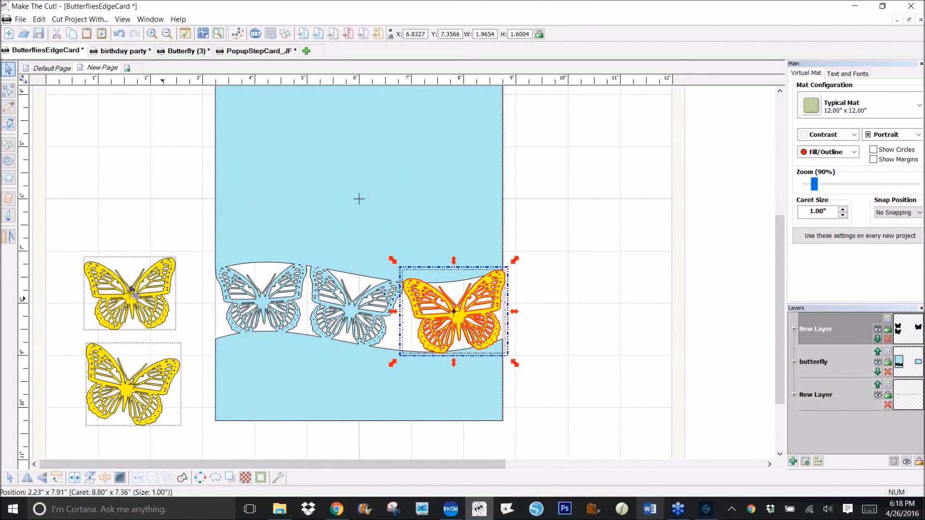
drag(128, 289, 245, 295)
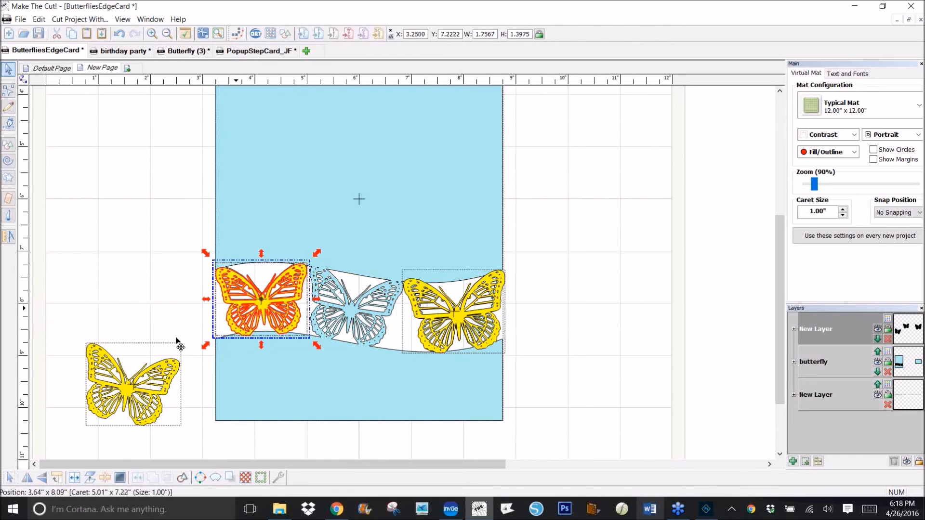
drag(159, 385, 403, 308)
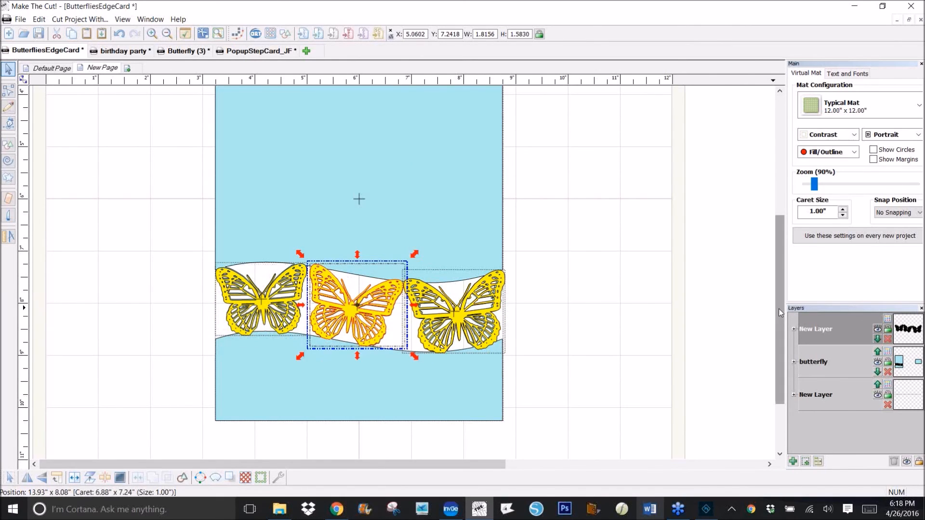
scroll(779, 309, up, 2)
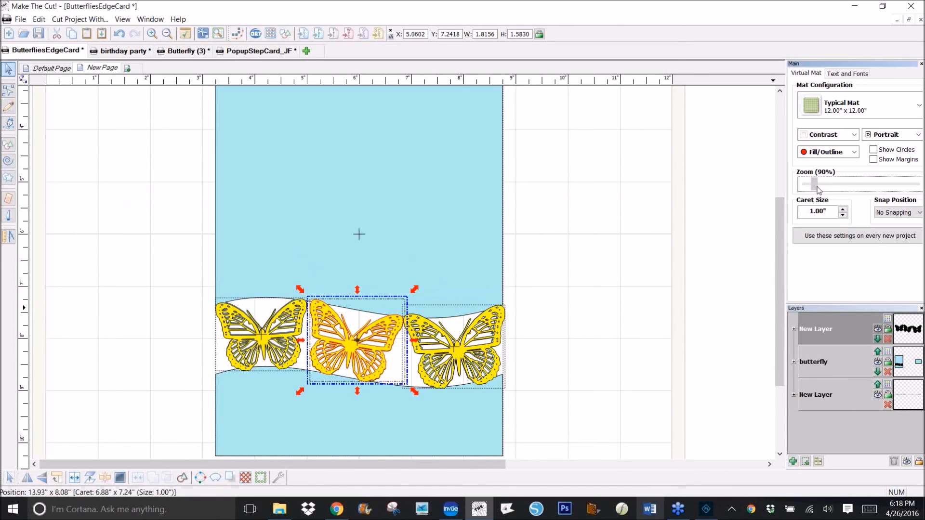